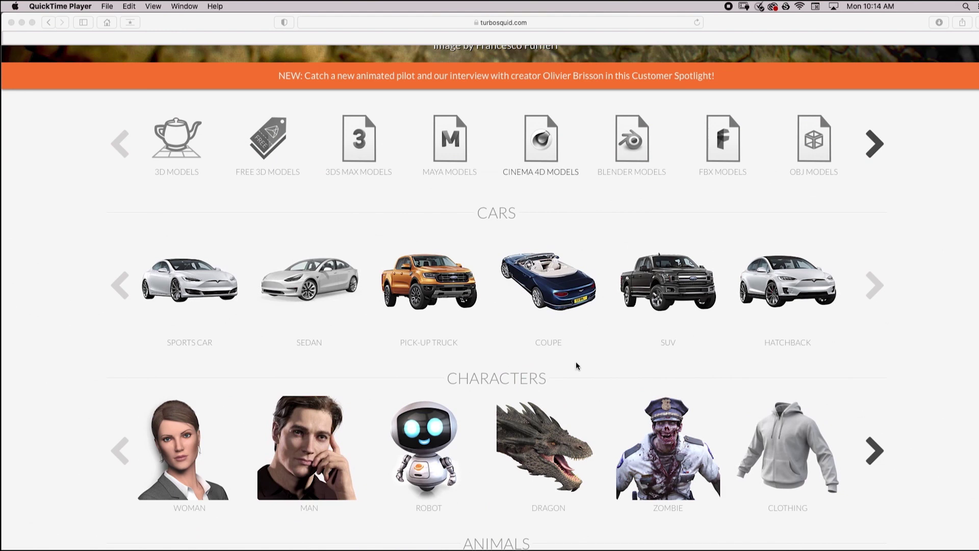
pyautogui.click(486, 378)
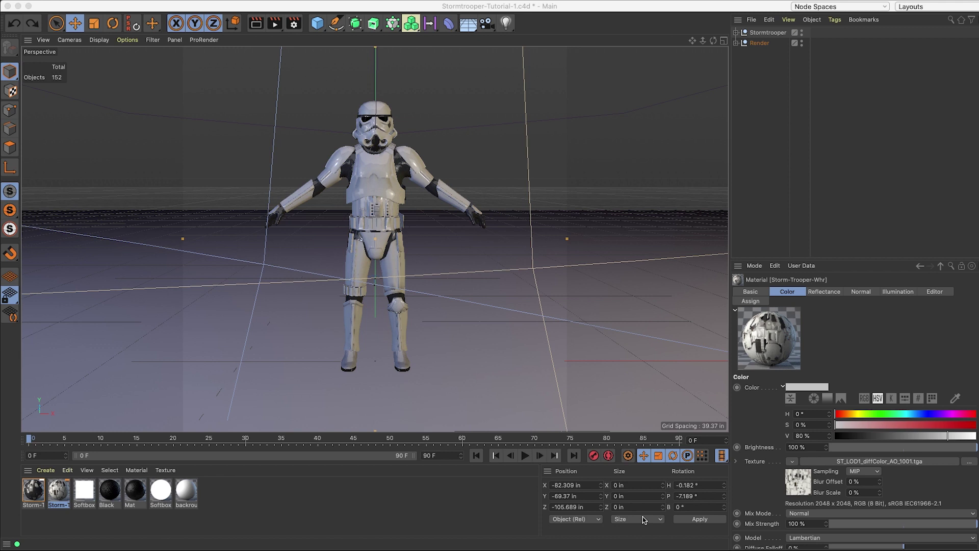
pyautogui.click(643, 519)
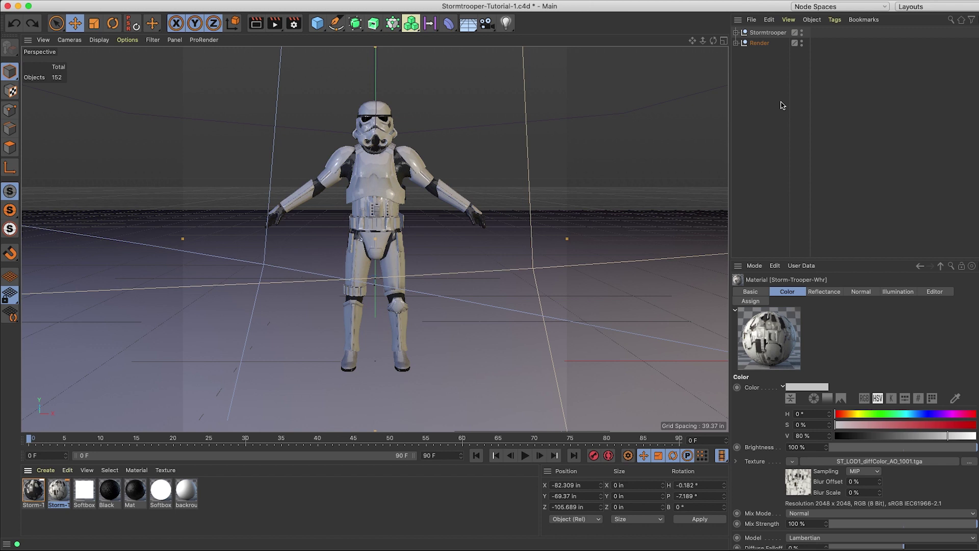
# Move the Camera out of the Render null, and delete the Render null with its softboxes, floor and background
pyautogui.click(736, 43)
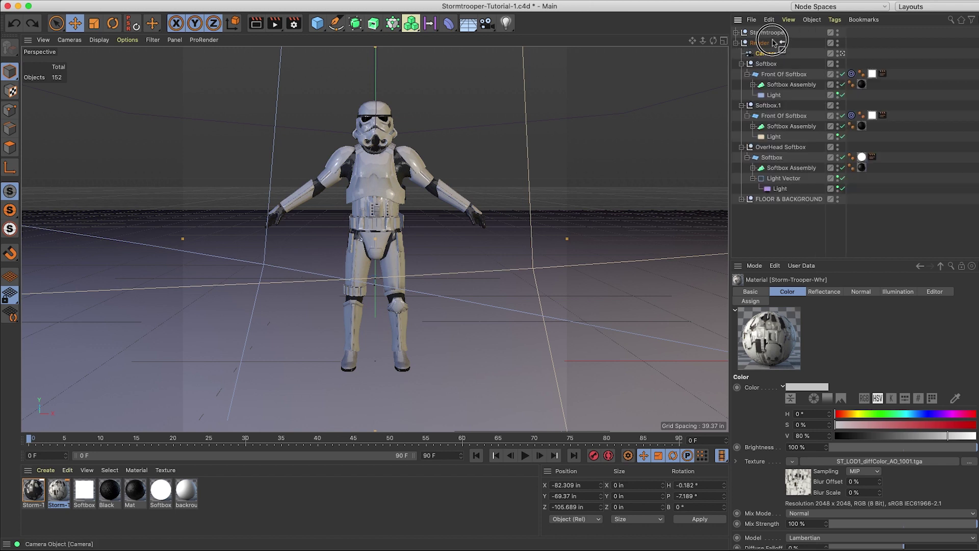
pyautogui.moveTo(774, 42); pyautogui.dragTo(761, 51)
pyautogui.click(738, 53)
pyautogui.click(758, 53)
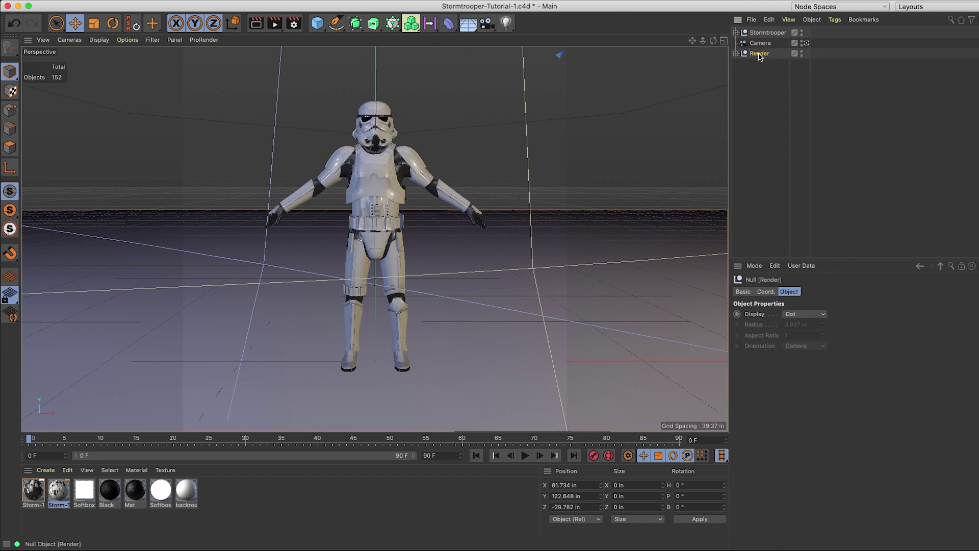
pyautogui.press('Delete')
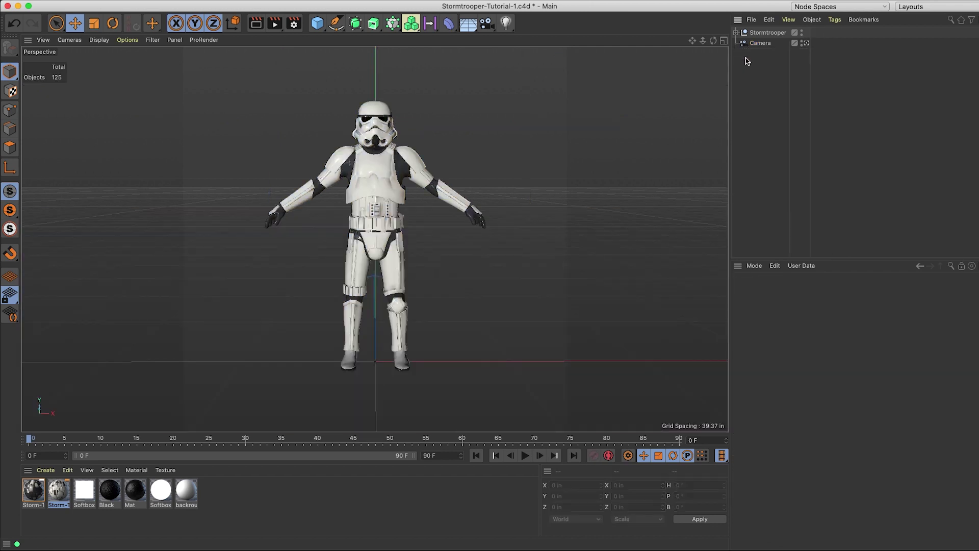
# Delete all unused materials from the scene
pyautogui.click(187, 492)
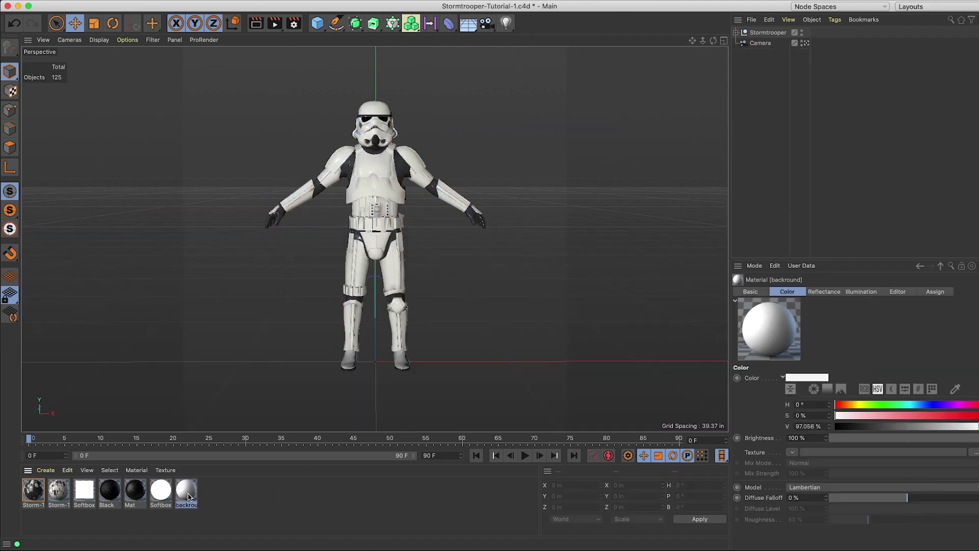
pyautogui.rightClick(189, 496)
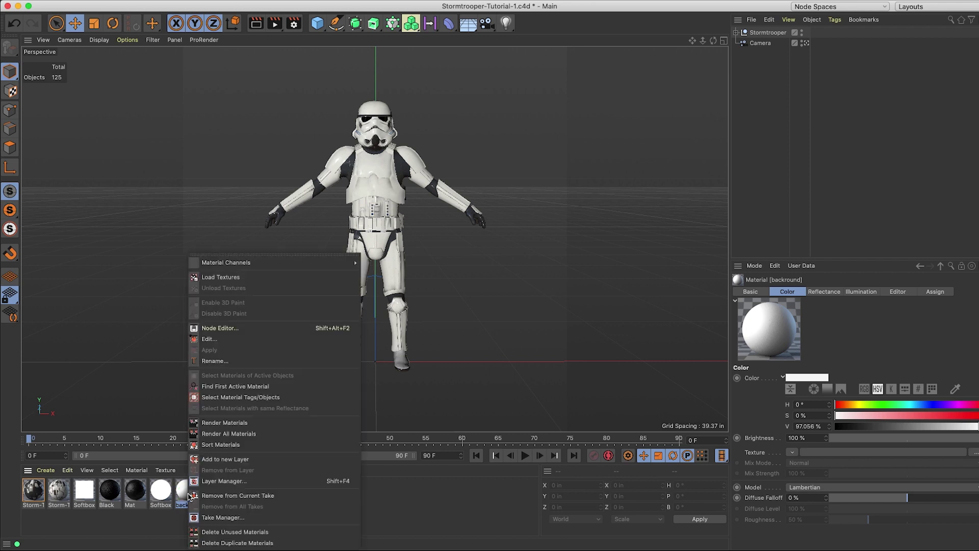
pyautogui.click(223, 539)
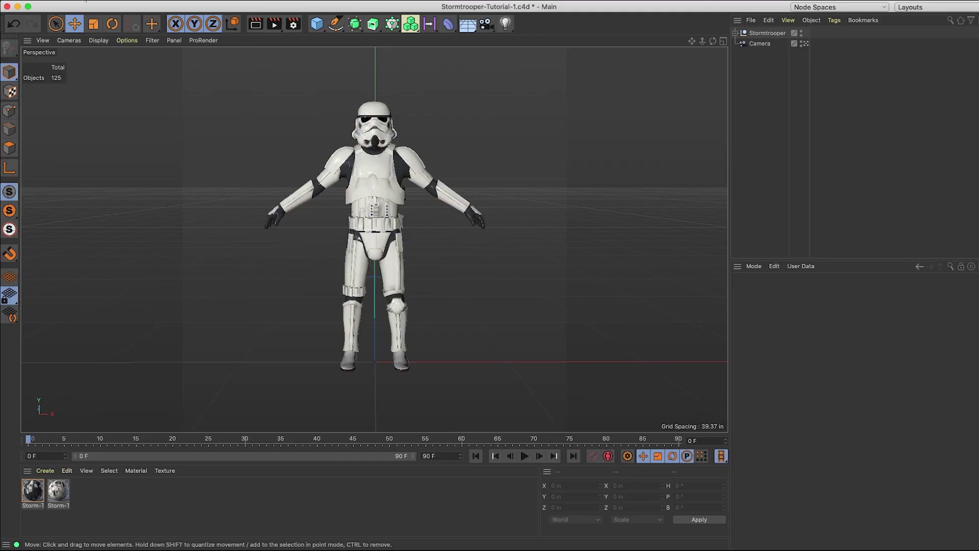
# Export the stormtrooper scene as Wavefront OBJ with the Default preset, scale 1 centimeter and materials included
pyautogui.click(85, 1)
pyautogui.moveTo(142, 217)
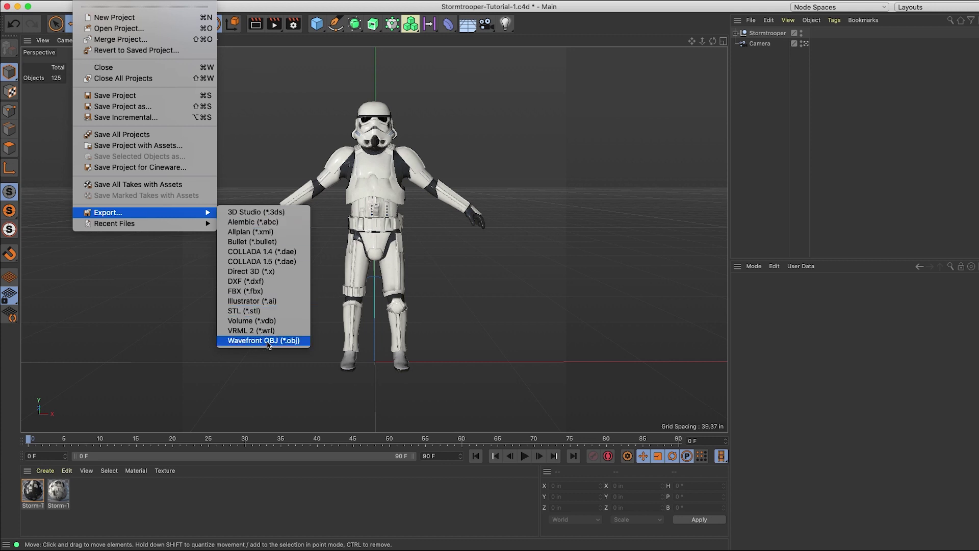
pyautogui.click(268, 341)
pyautogui.moveTo(115, 11); pyautogui.dragTo(498, 127)
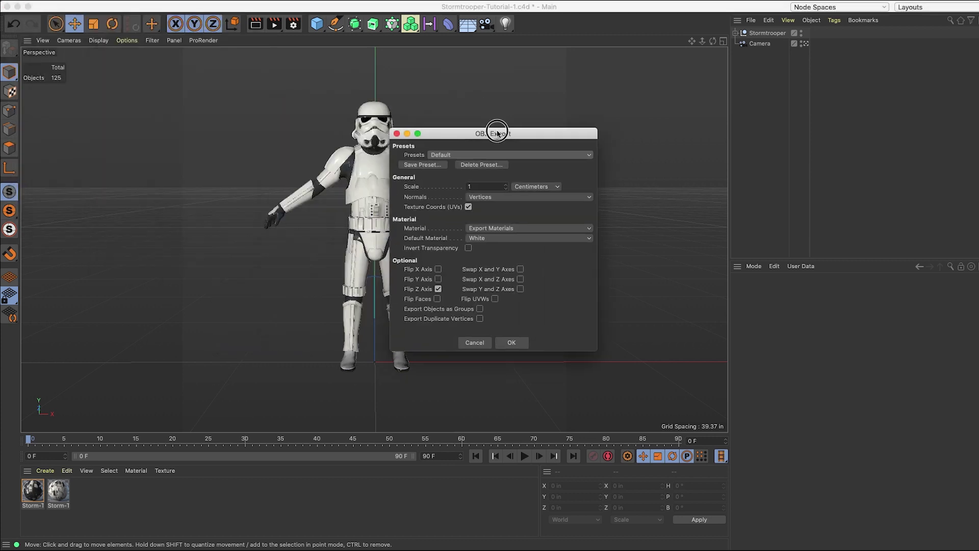
pyautogui.click(512, 341)
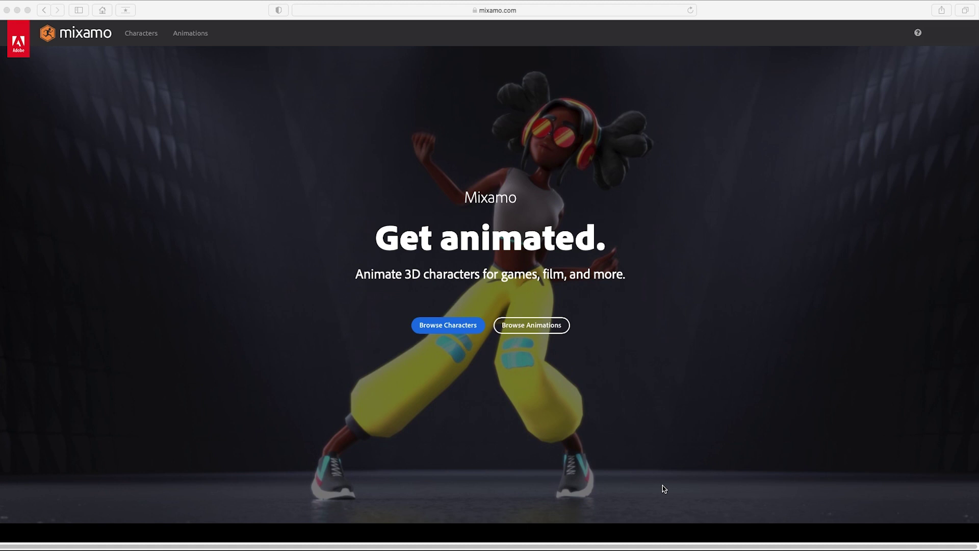
# Switch to the Mixamo website, browse its animations and upload Stormtrooper-Tutorial.obj from the Mixamo-Tutorial folder as a new character
pyautogui.click(544, 329)
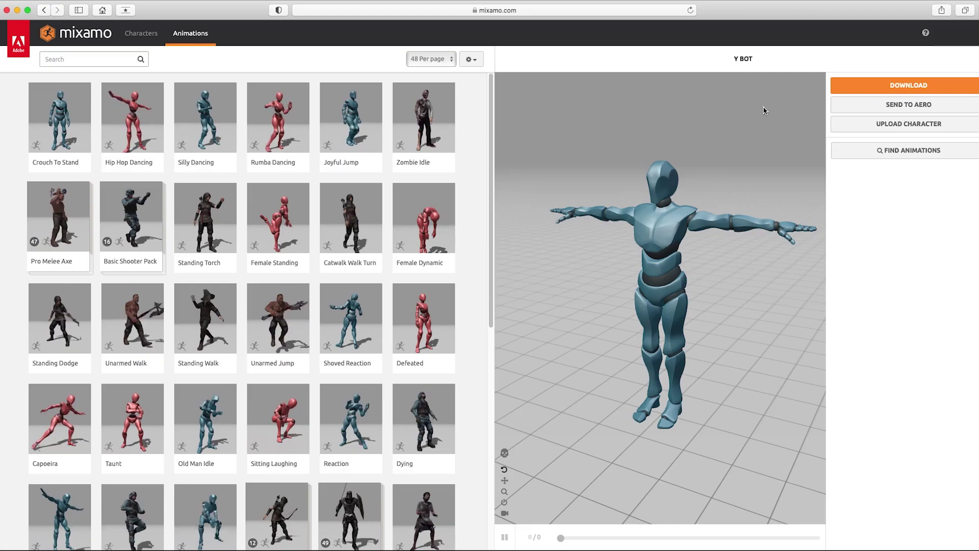
pyautogui.click(911, 125)
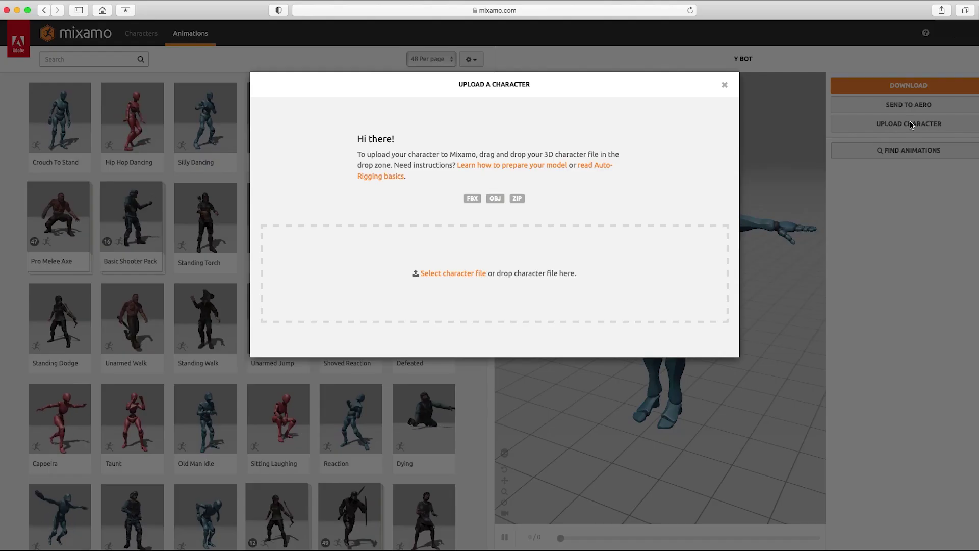
pyautogui.click(479, 274)
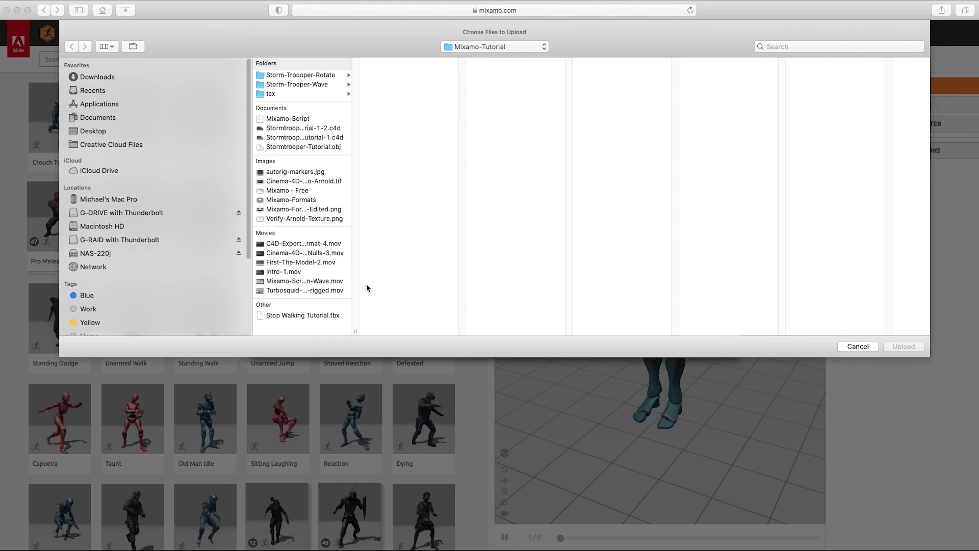
pyautogui.moveTo(355, 329); pyautogui.dragTo(541, 329)
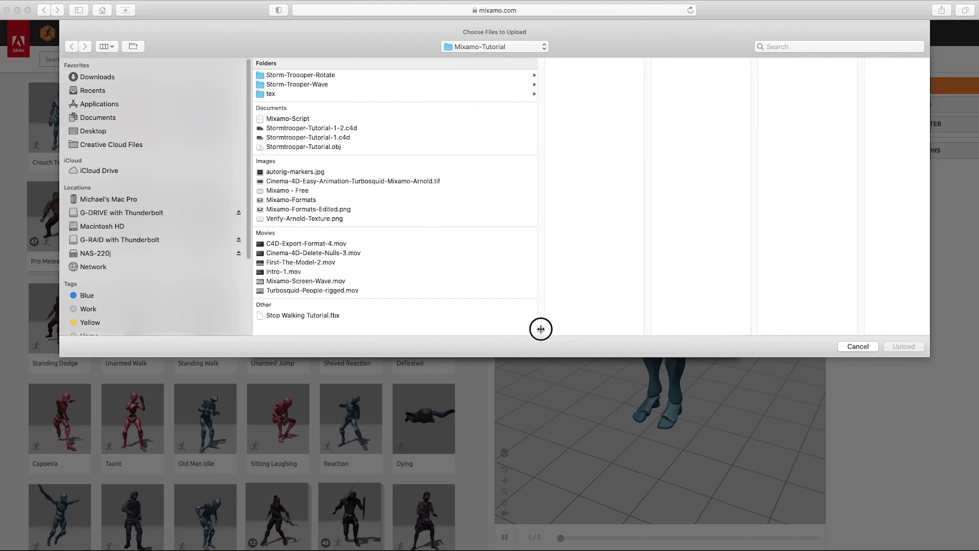
pyautogui.click(315, 147)
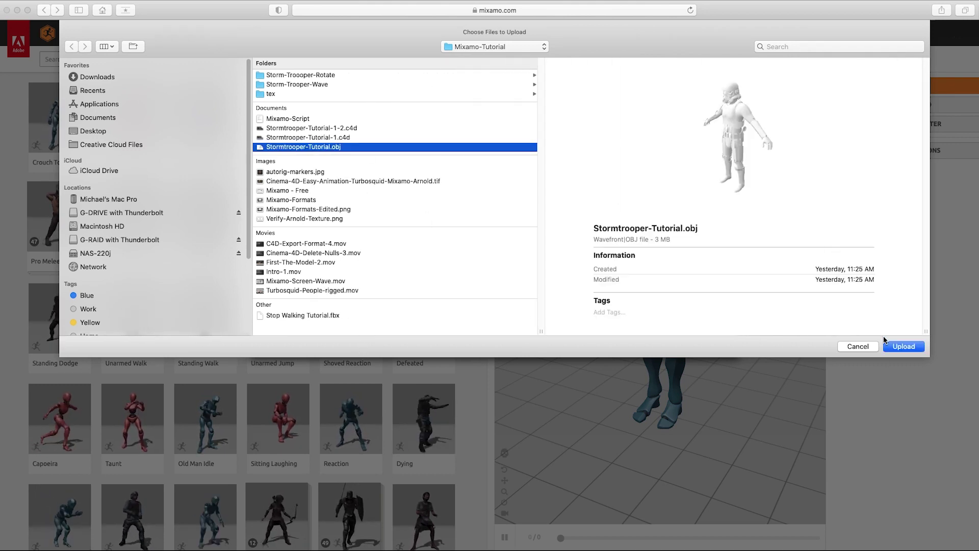
pyautogui.click(904, 347)
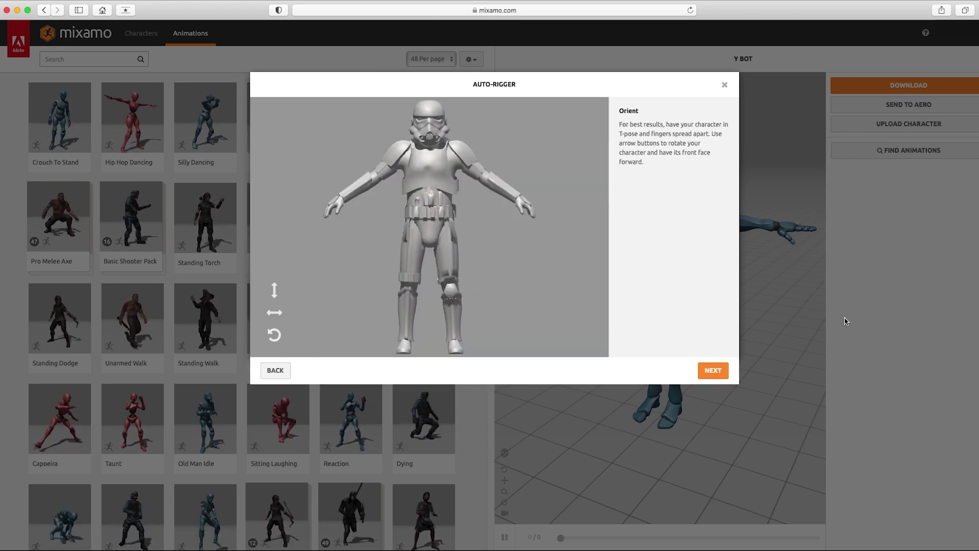
# Accept the character's orientation and place the chin, wrist, elbow, knee and groin markers on the stormtrooper using symmetry
pyautogui.click(712, 371)
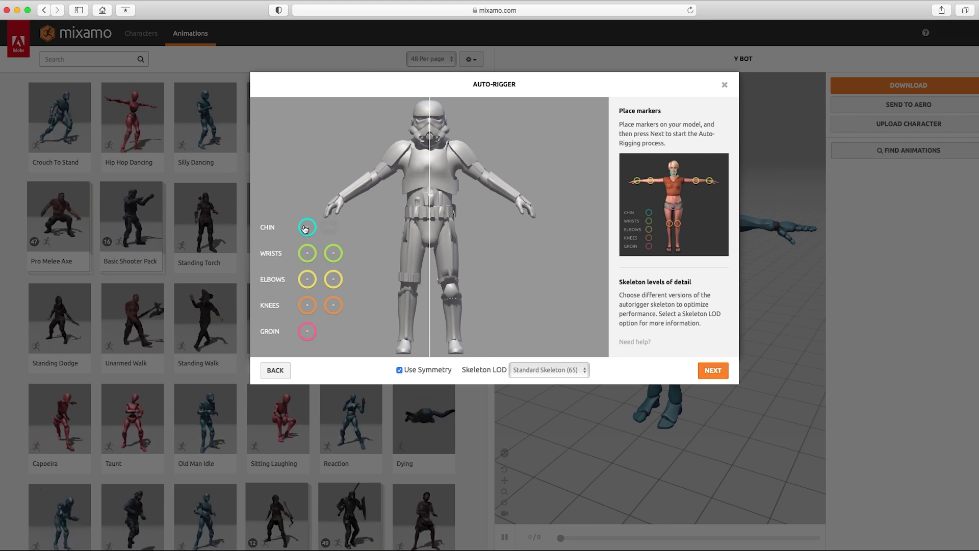
pyautogui.moveTo(305, 228)
pyautogui.mouseDown()
pyautogui.moveTo(327, 223)
pyautogui.moveTo(365, 157)
pyautogui.moveTo(430, 143)
pyautogui.mouseUp()
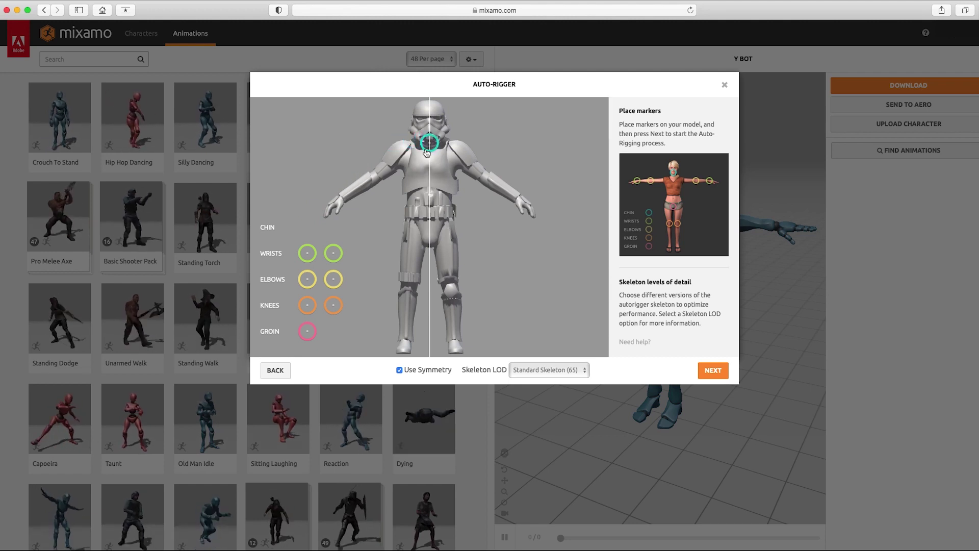
pyautogui.moveTo(309, 254); pyautogui.dragTo(341, 200)
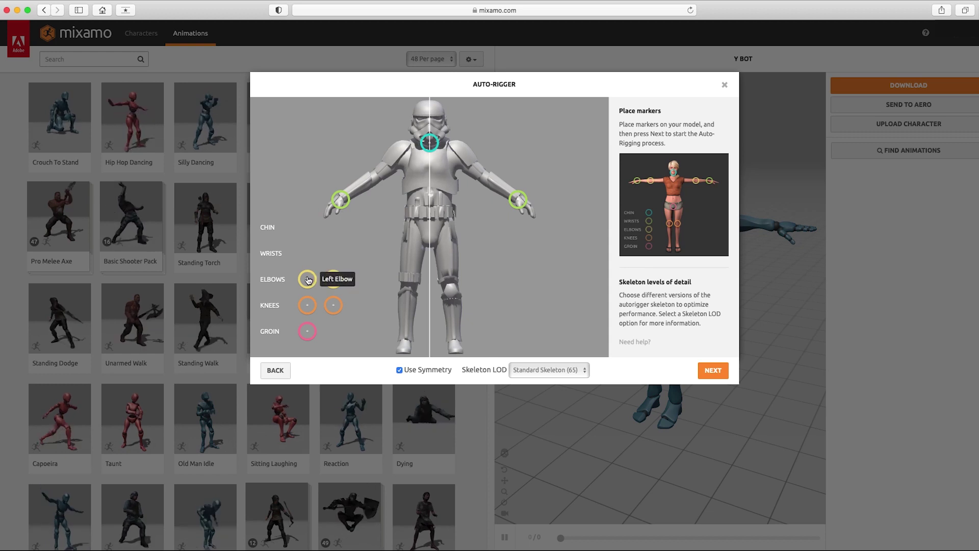
pyautogui.moveTo(308, 279)
pyautogui.mouseDown()
pyautogui.moveTo(345, 174)
pyautogui.moveTo(376, 174)
pyautogui.mouseUp()
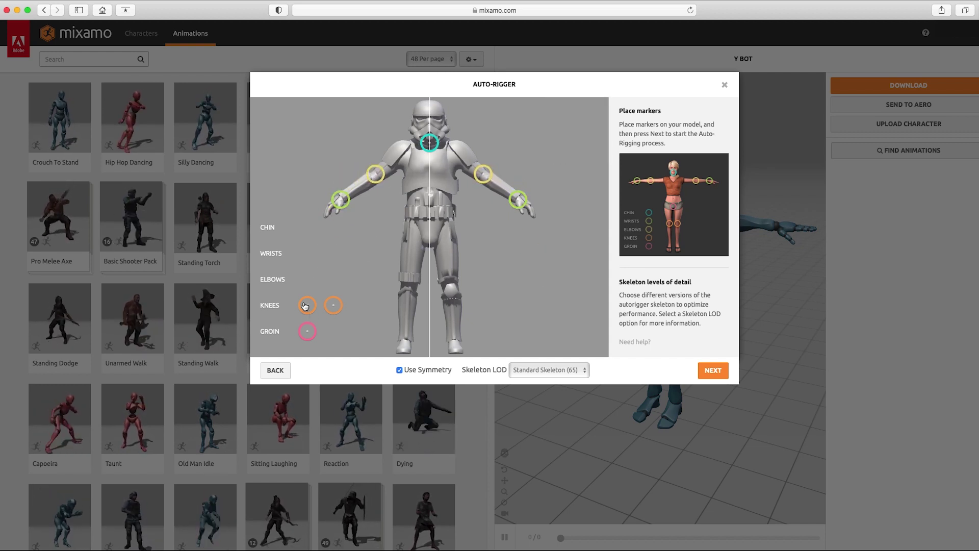
pyautogui.moveTo(305, 306); pyautogui.dragTo(408, 285)
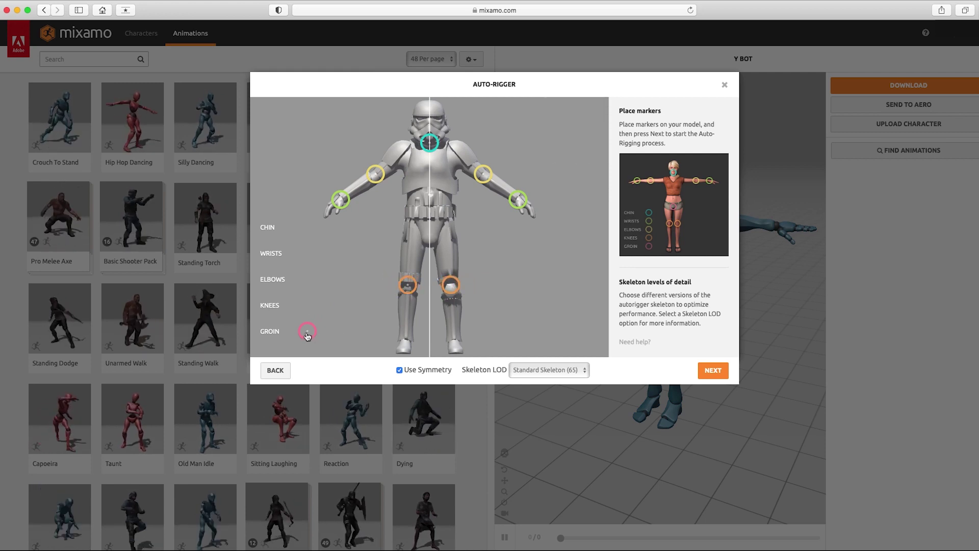
pyautogui.moveTo(308, 335)
pyautogui.mouseDown()
pyautogui.moveTo(398, 223)
pyautogui.moveTo(429, 231)
pyautogui.mouseUp()
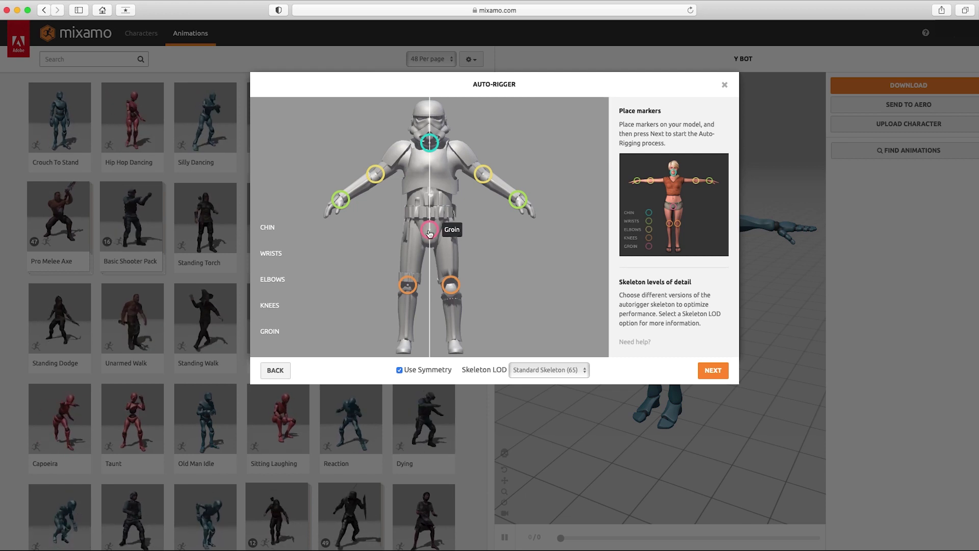
# Run the auto-rigger with the Standard Skeleton (65) and accept the rigged stormtrooper as the new character
pyautogui.click(714, 371)
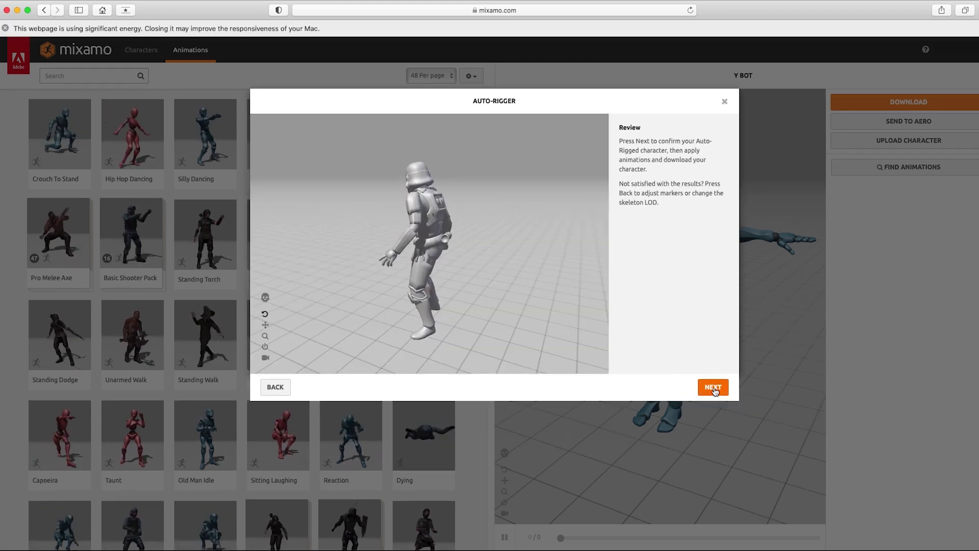
pyautogui.click(713, 388)
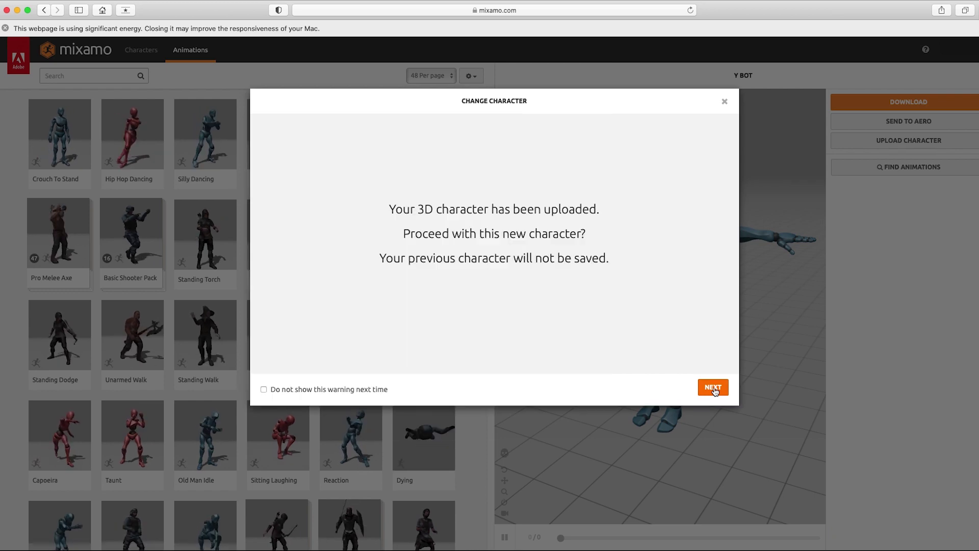
pyautogui.click(713, 388)
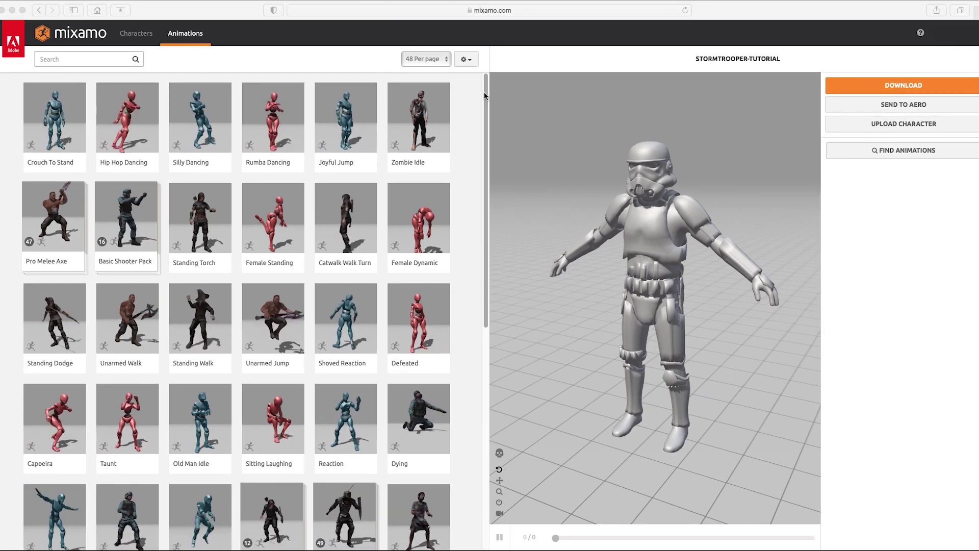
# Search the animations for "stop walking" and apply the Stop Walking animation shown on the blue figure to the stormtrooper
pyautogui.moveTo(485, 96)
pyautogui.mouseDown()
pyautogui.moveTo(490, 228)
pyautogui.moveTo(500, 182)
pyautogui.moveTo(491, 61)
pyautogui.mouseUp()
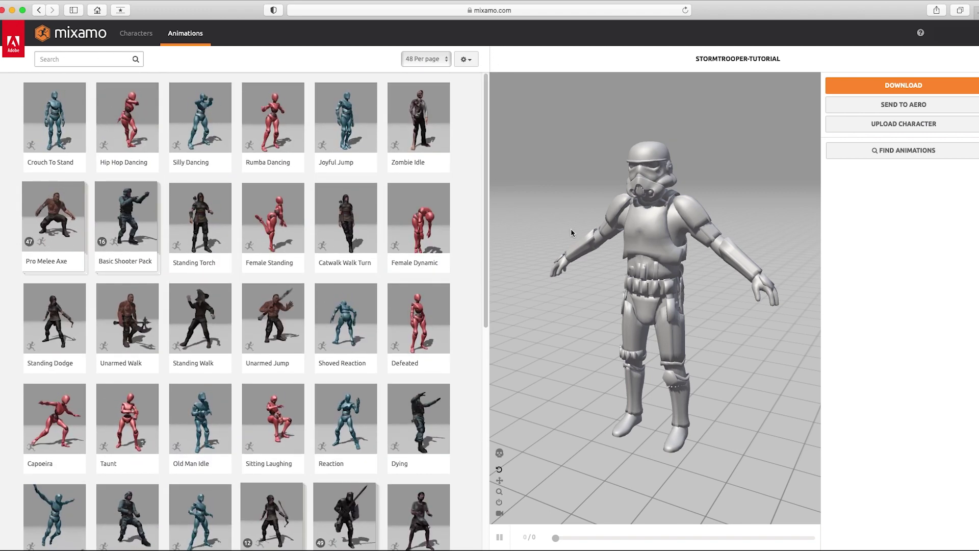
pyautogui.click(82, 59)
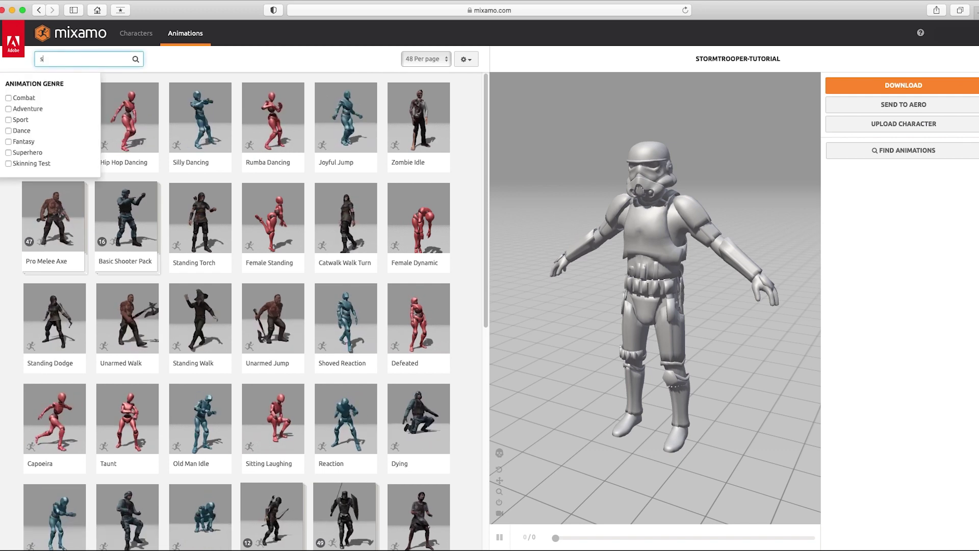
pyautogui.write('stop walking')
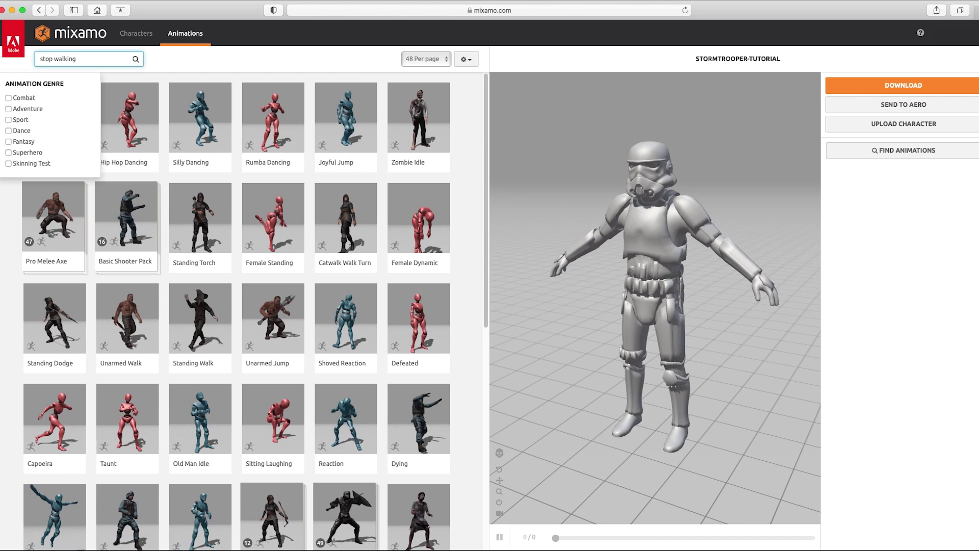
pyautogui.press('Return')
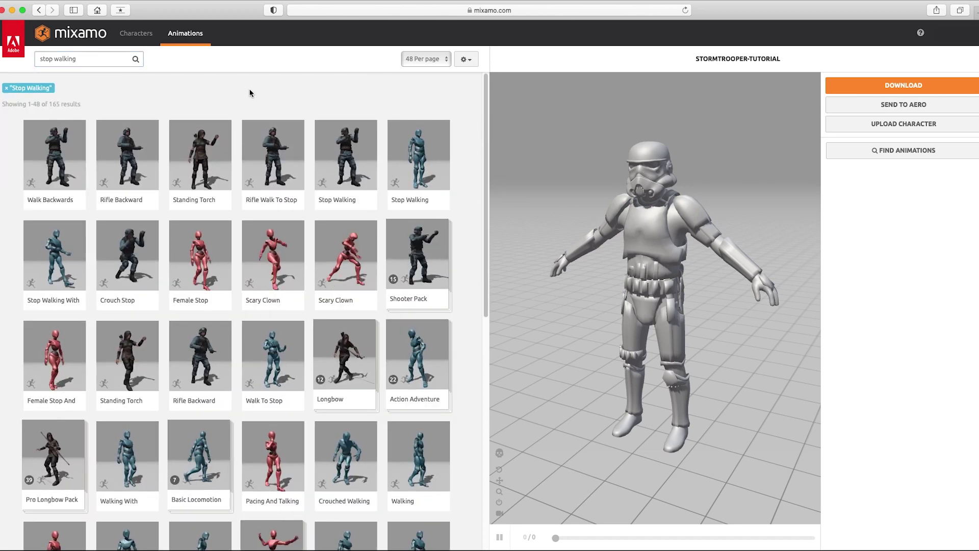
pyautogui.click(423, 153)
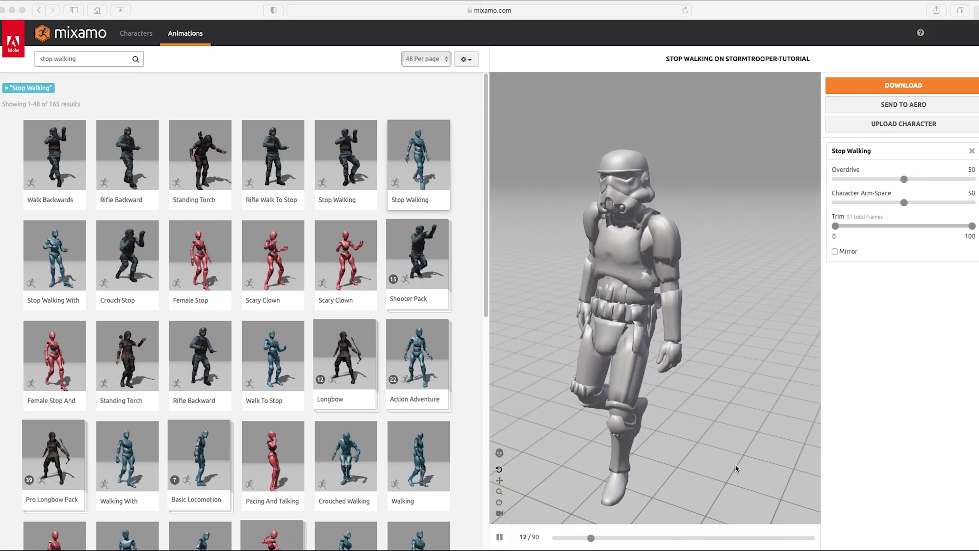
# Examine the animated stormtrooper in the preview, checking its skeleton view, camera modes and different viewing angles
pyautogui.click(499, 514)
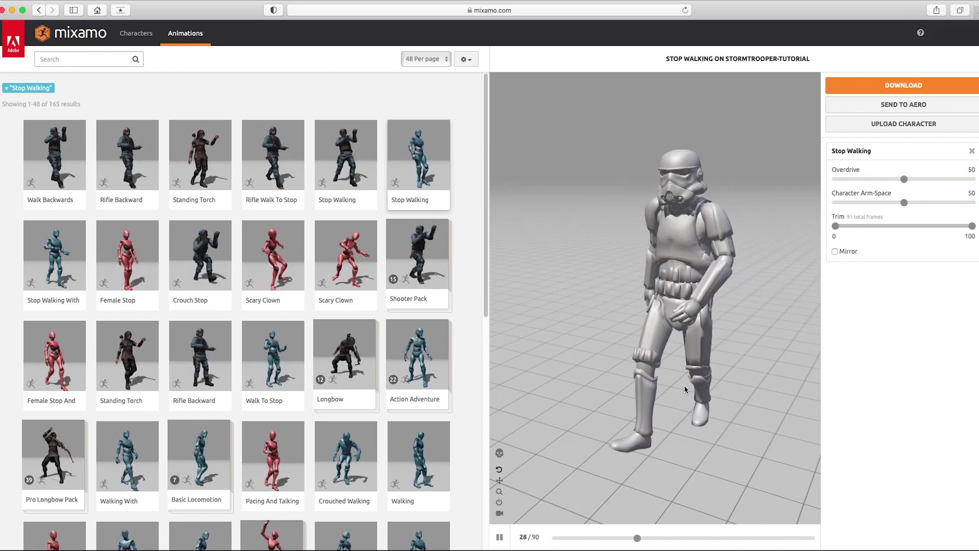
pyautogui.click(499, 452)
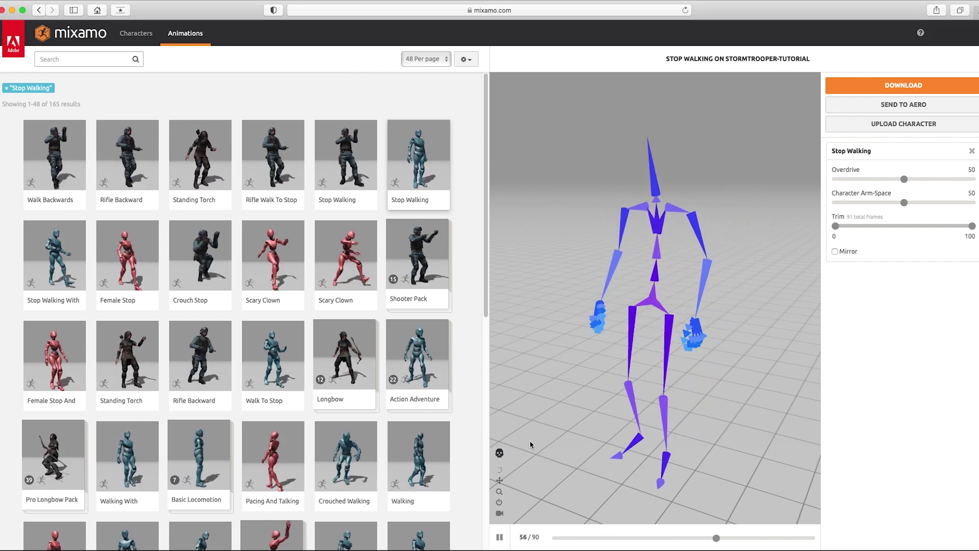
pyautogui.click(499, 454)
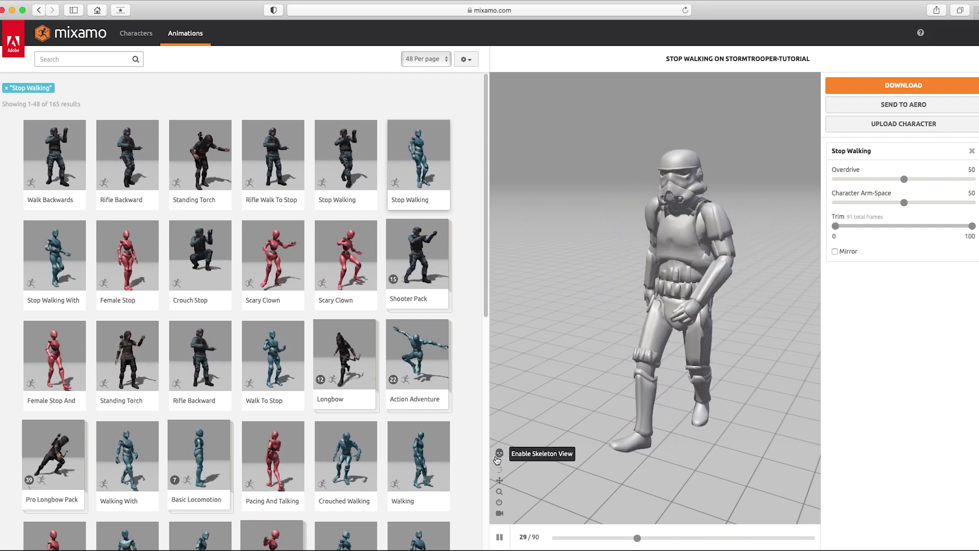
pyautogui.moveTo(627, 349); pyautogui.dragTo(658, 363)
pyautogui.click(499, 481)
pyautogui.moveTo(657, 325); pyautogui.dragTo(648, 408)
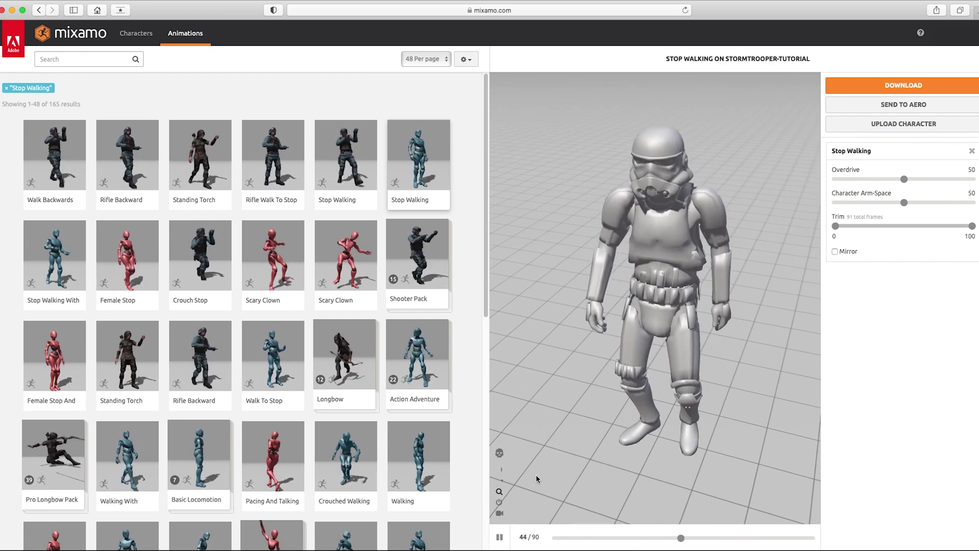
# Try the Stop Walking animation's Overdrive at 100 and at 0, and reset it to its default
pyautogui.click(500, 503)
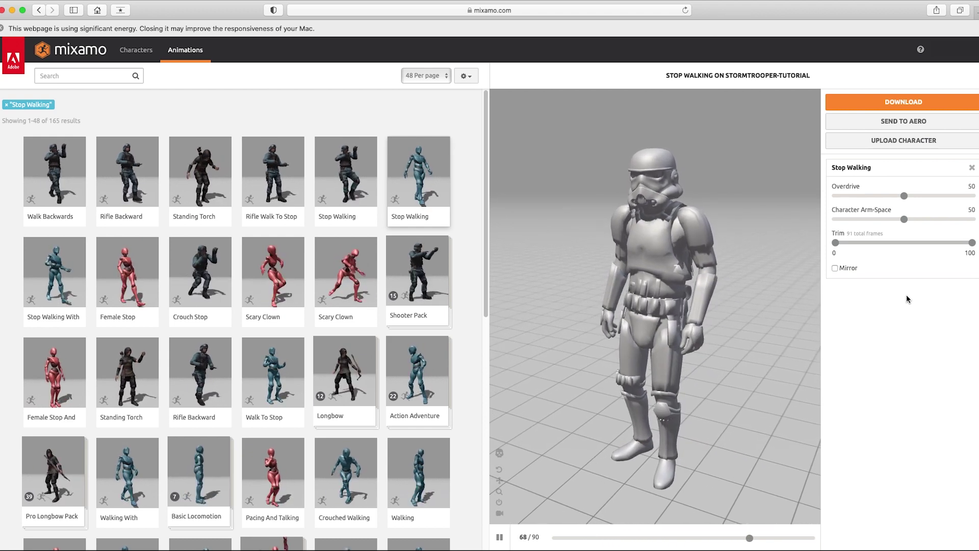
pyautogui.moveTo(906, 199); pyautogui.dragTo(971, 198)
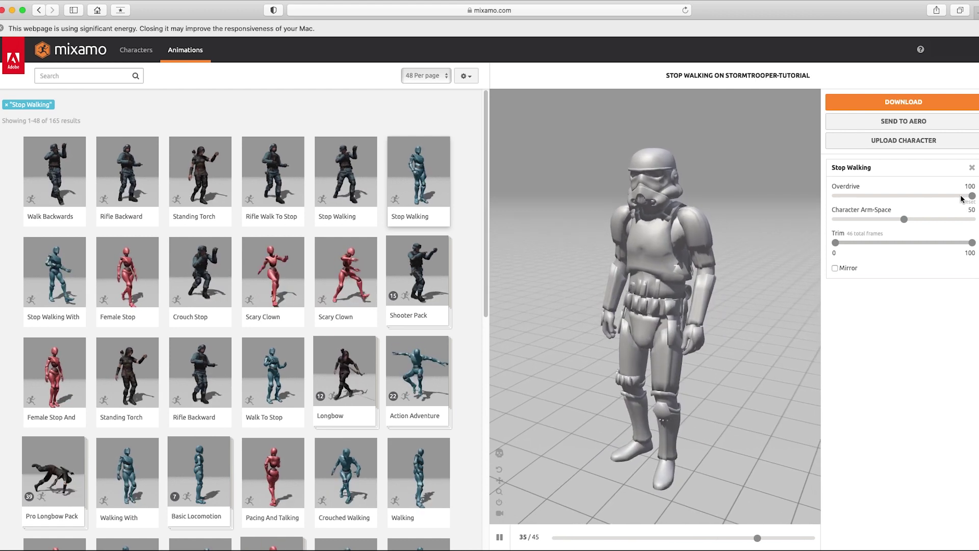
pyautogui.moveTo(973, 198); pyautogui.dragTo(836, 196)
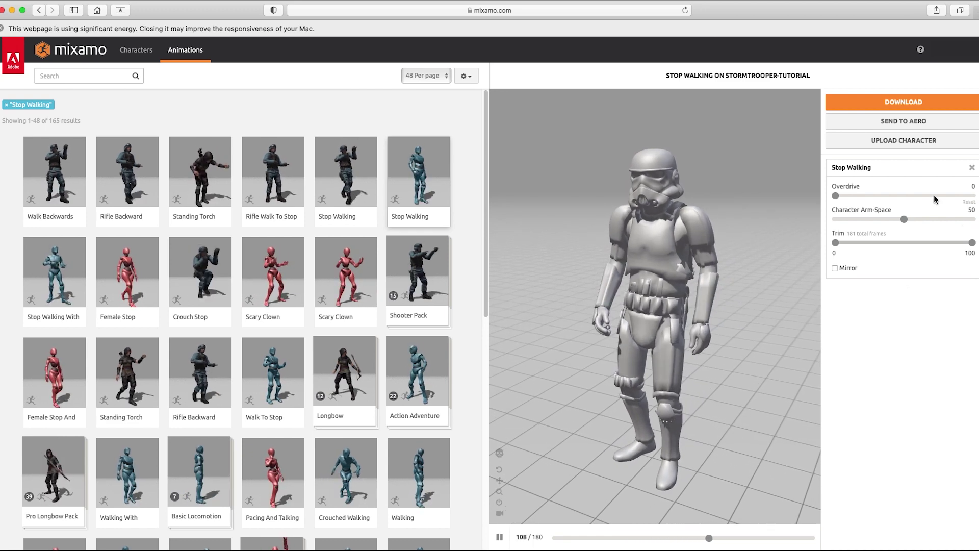
pyautogui.click(970, 202)
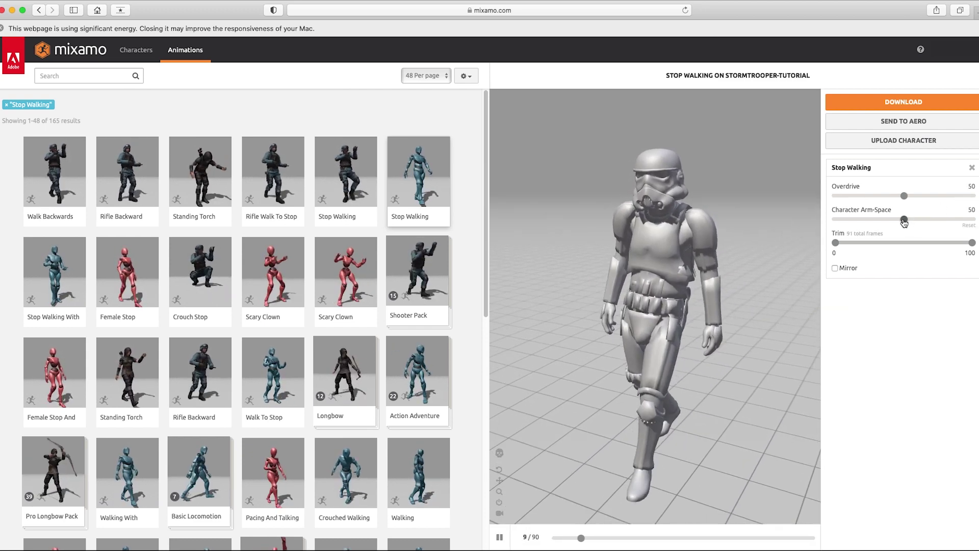
# Try the Character Arm-Space at 100 and at 0, and reset it to its default
pyautogui.moveTo(905, 219); pyautogui.dragTo(973, 220)
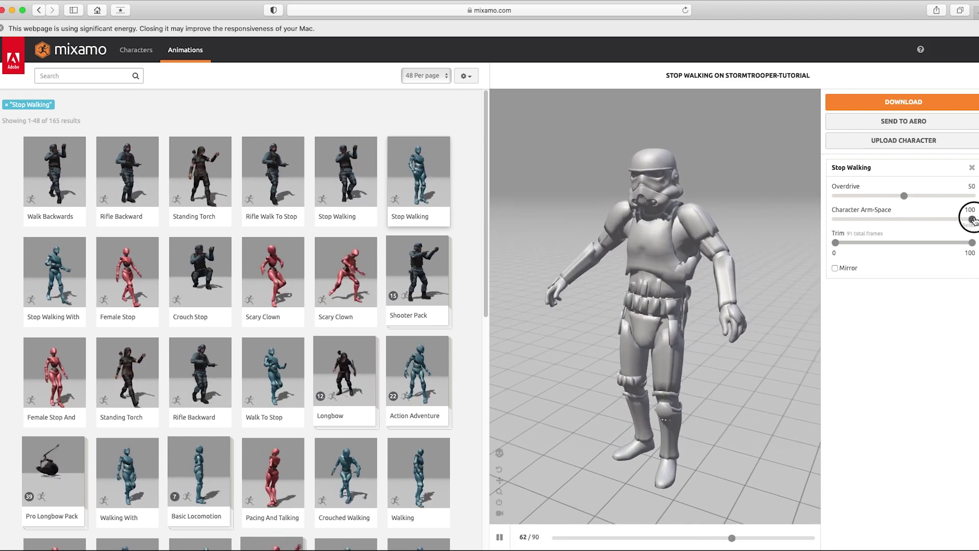
pyautogui.moveTo(972, 219); pyautogui.dragTo(816, 223)
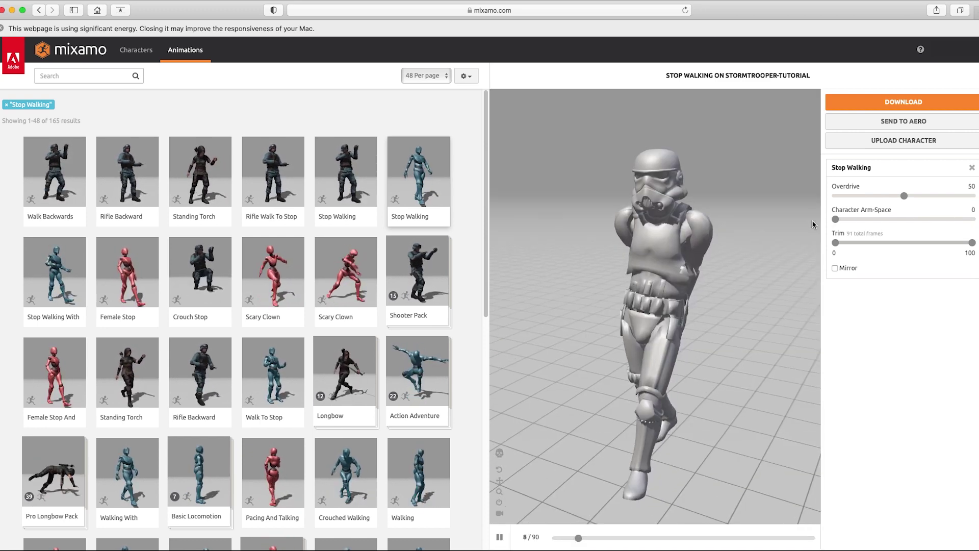
pyautogui.click(969, 225)
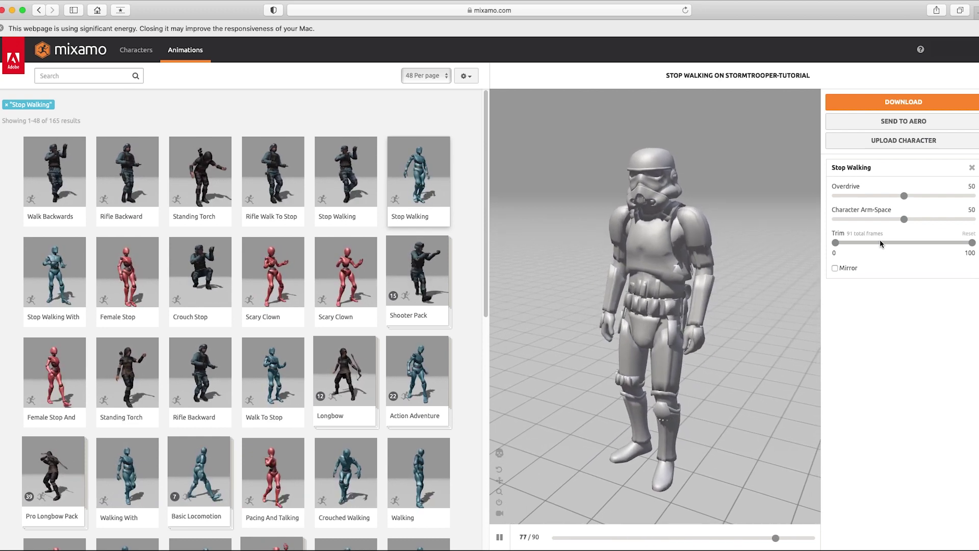
# Try mirroring the current animation and the armed soldier's Stop Walking variant on the stormtrooper
pyautogui.click(843, 271)
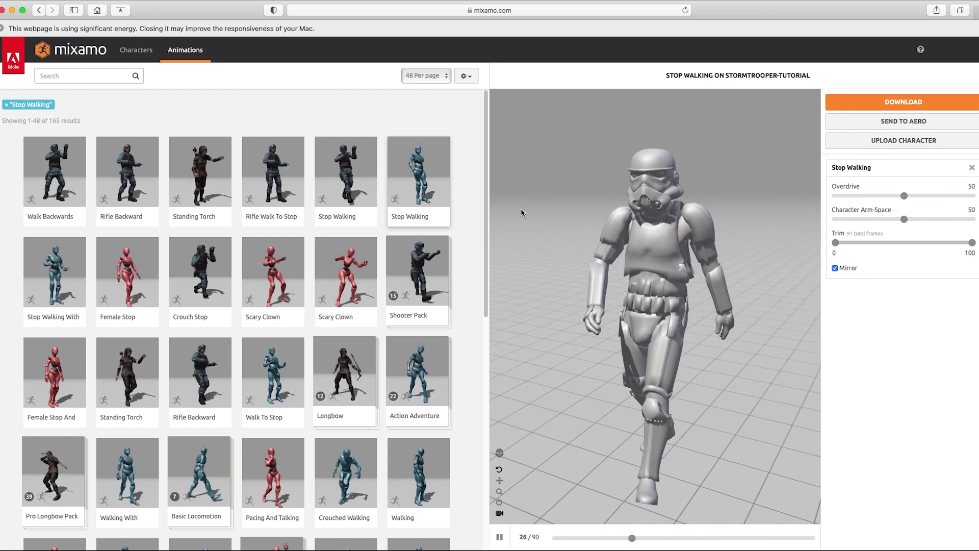
pyautogui.click(360, 167)
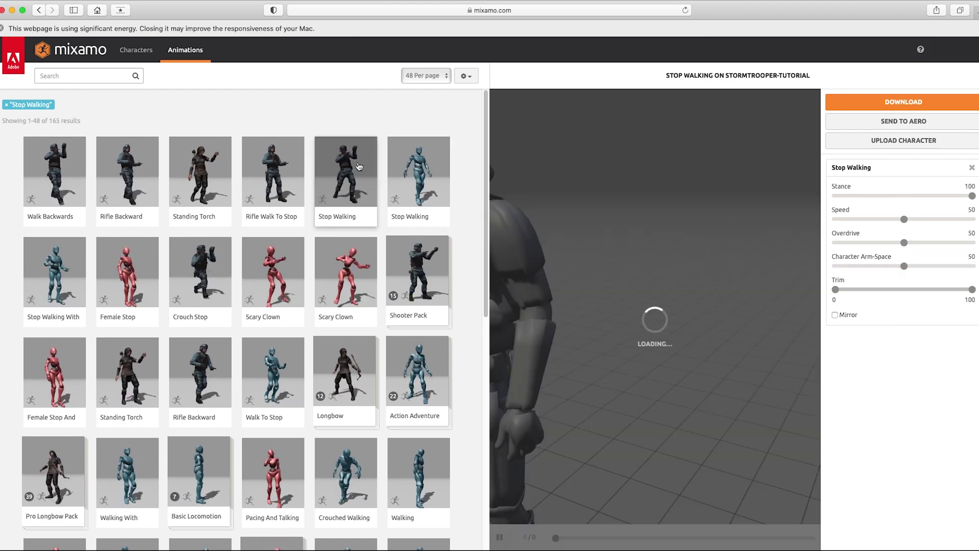
pyautogui.click(835, 315)
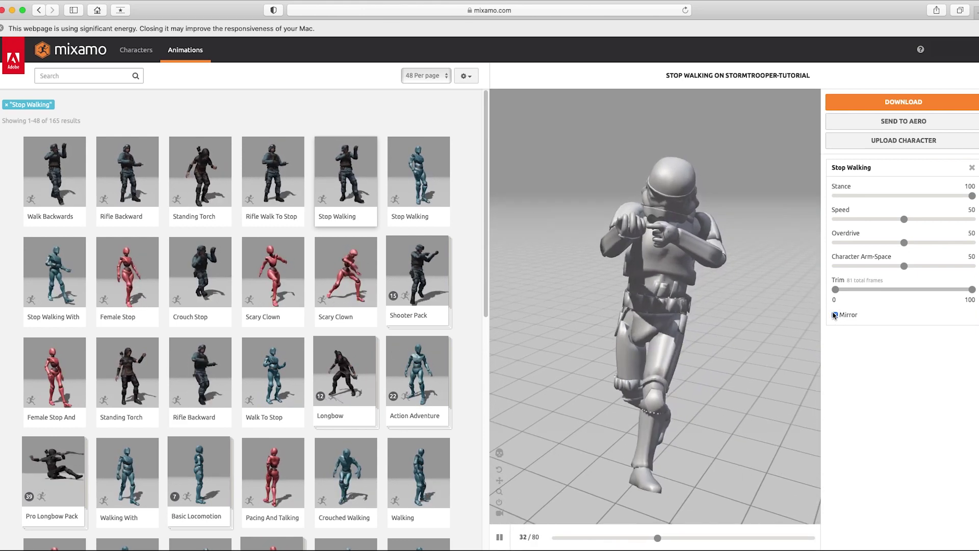
pyautogui.click(835, 315)
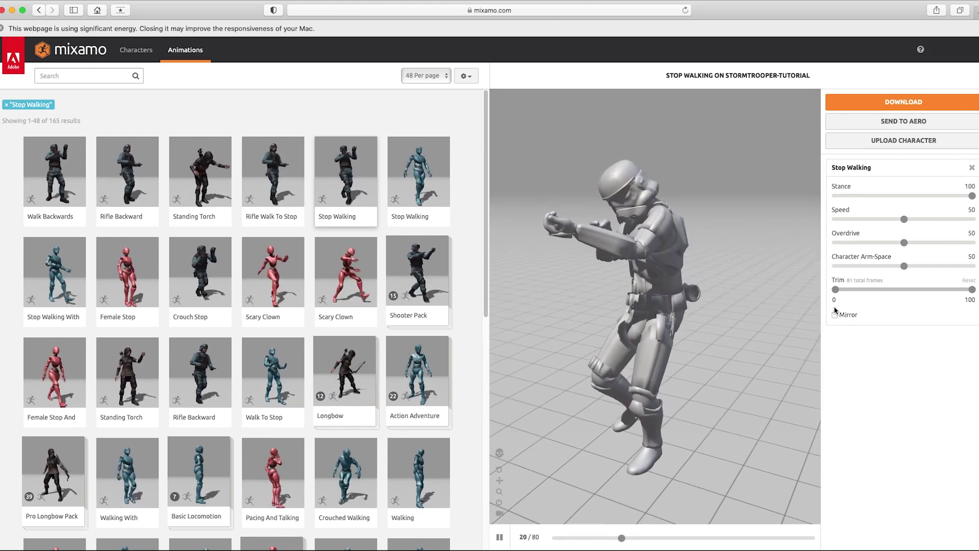
pyautogui.click(835, 314)
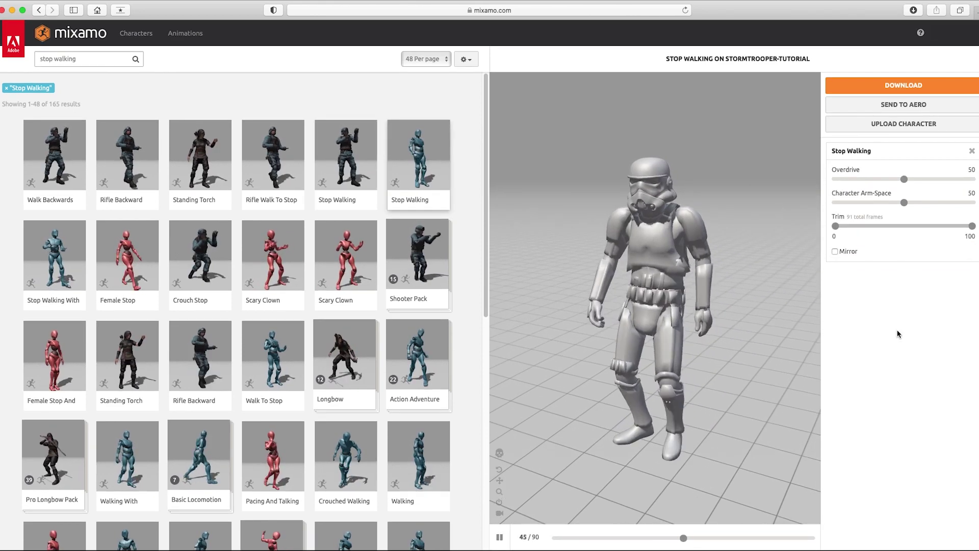
# Download the blue figure's Stop Walking animation as FBX Binary with skin, 30 frames per second and no keyframe reduction
pyautogui.click(928, 90)
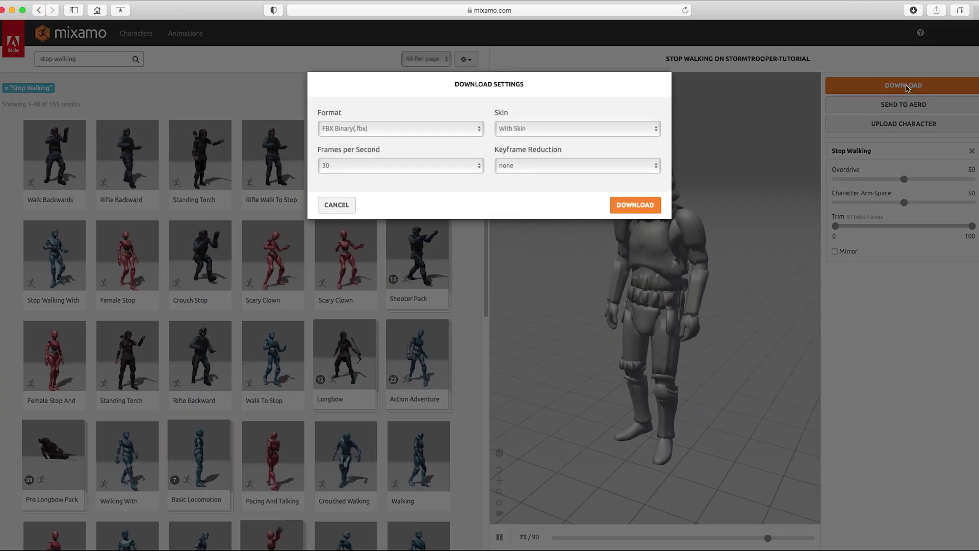
pyautogui.click(437, 129)
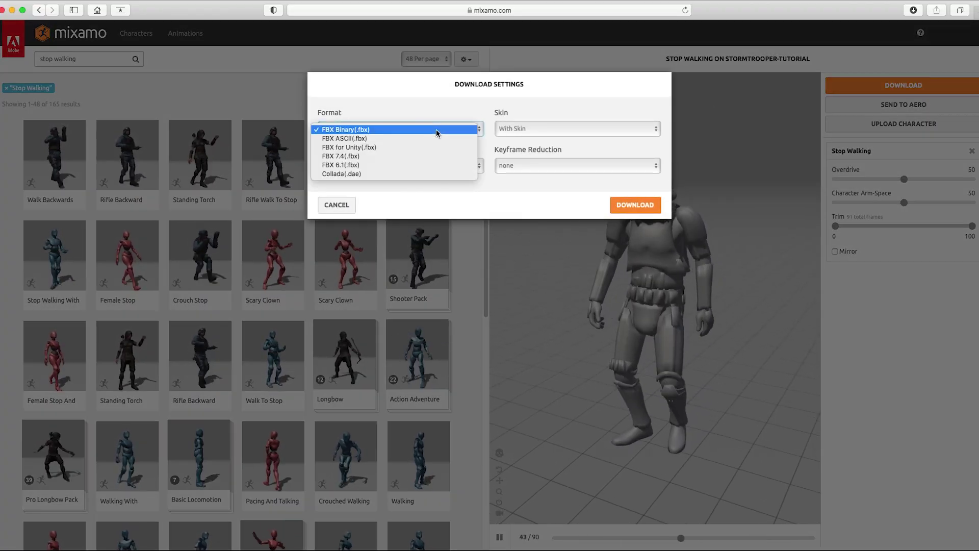
pyautogui.click(437, 130)
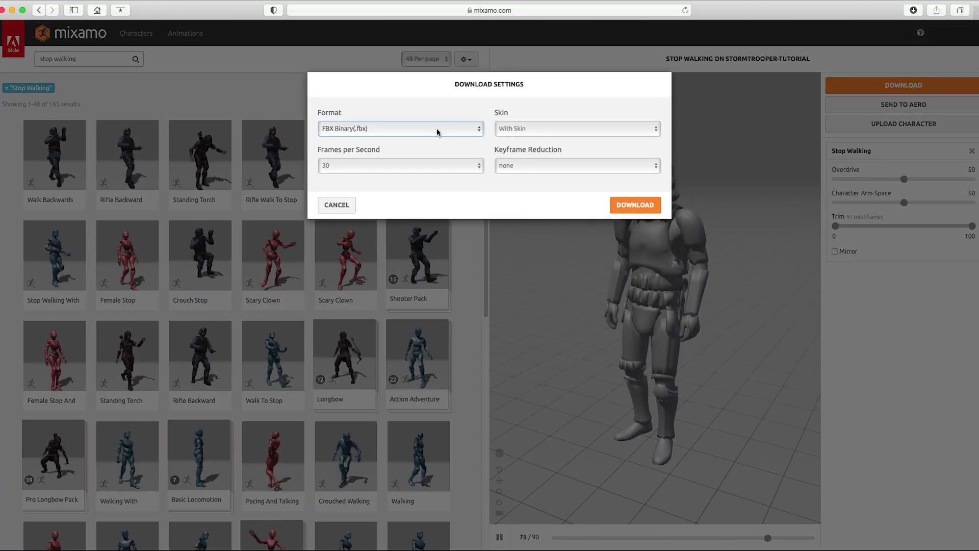
pyautogui.click(452, 165)
pyautogui.click(396, 167)
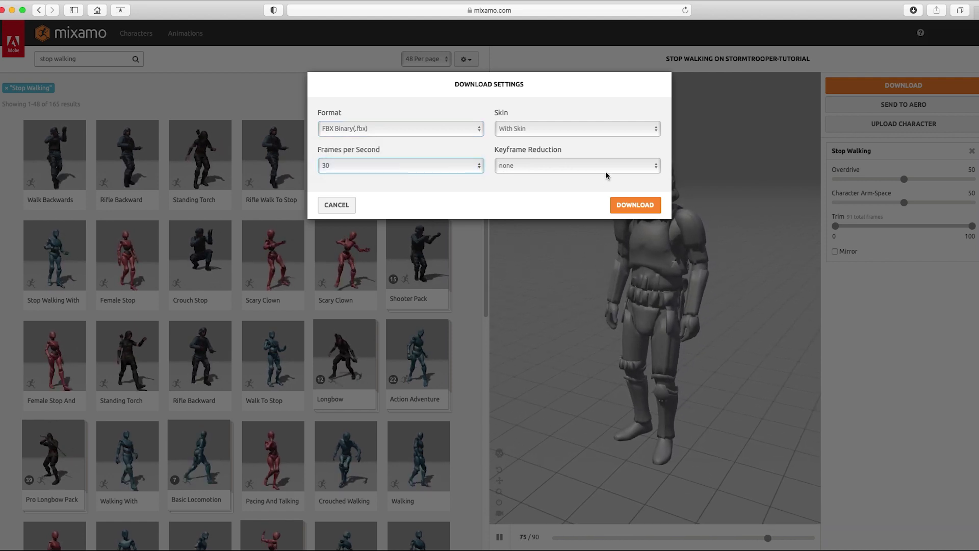
pyautogui.click(627, 205)
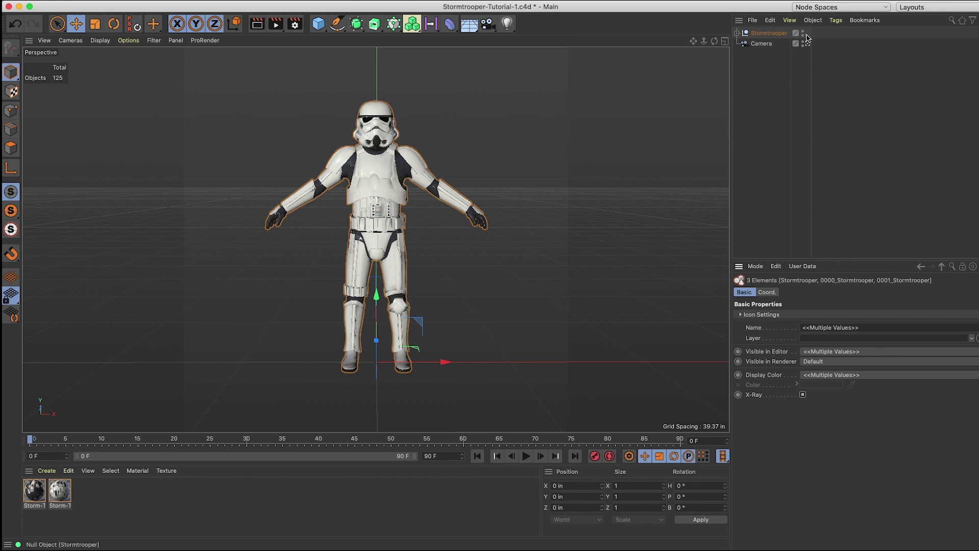
# Switch to Cinema 4D and merge Stop Walking Tutorial.fbx into the stormtrooper scene with the default FBX import settings
pyautogui.click(752, 20)
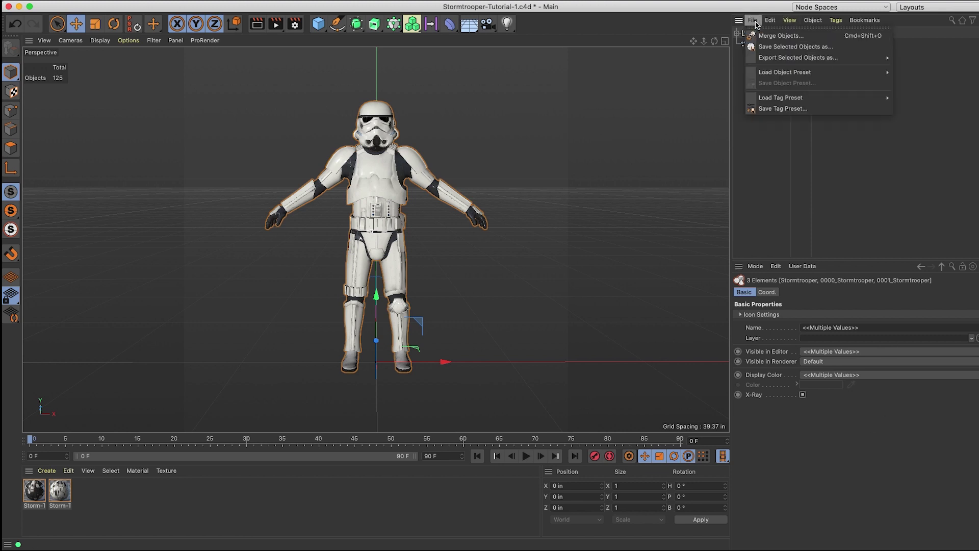
pyautogui.click(778, 36)
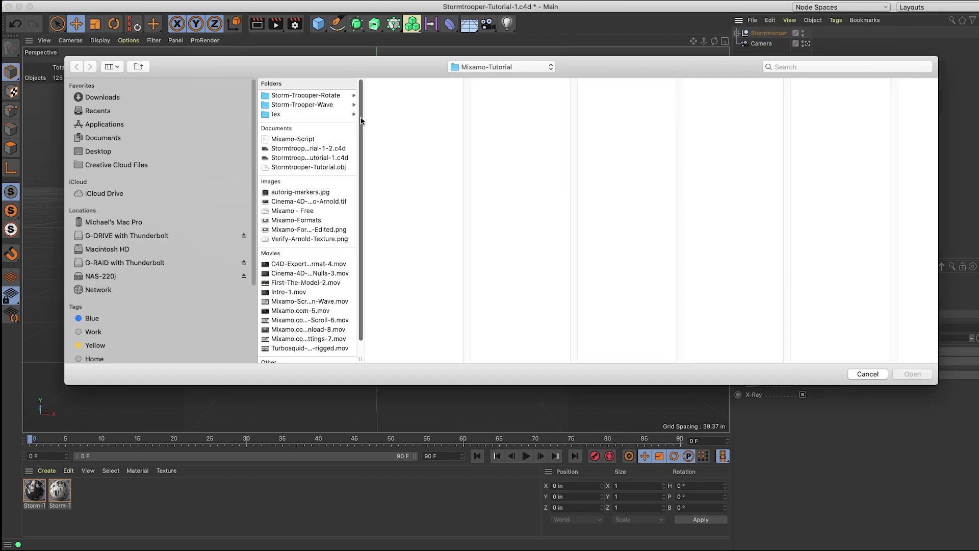
pyautogui.scroll(-2, 350, 201)
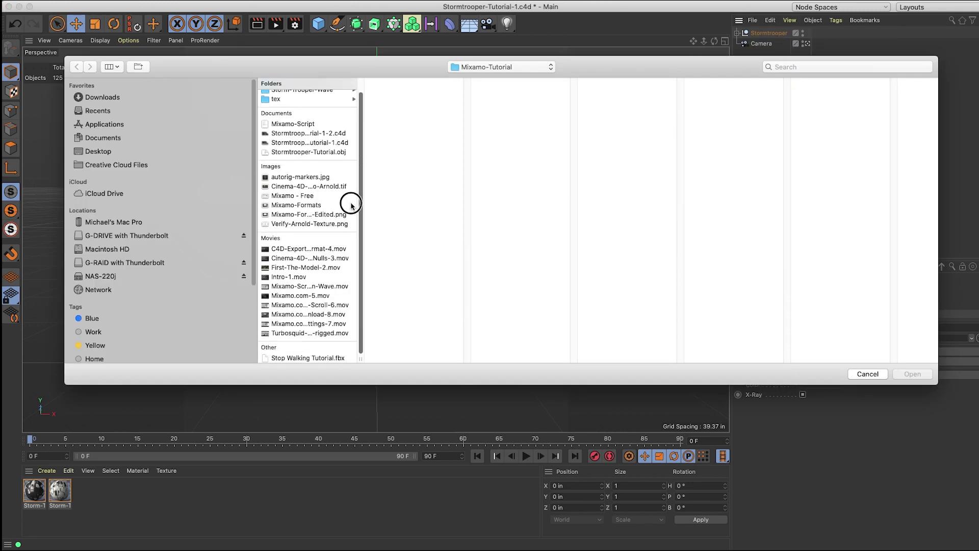
pyautogui.click(313, 358)
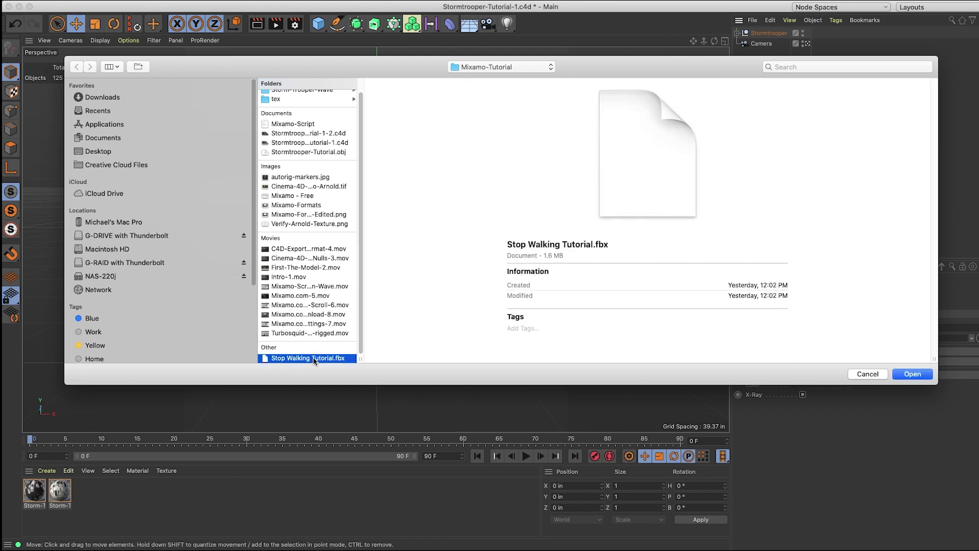
pyautogui.click(911, 376)
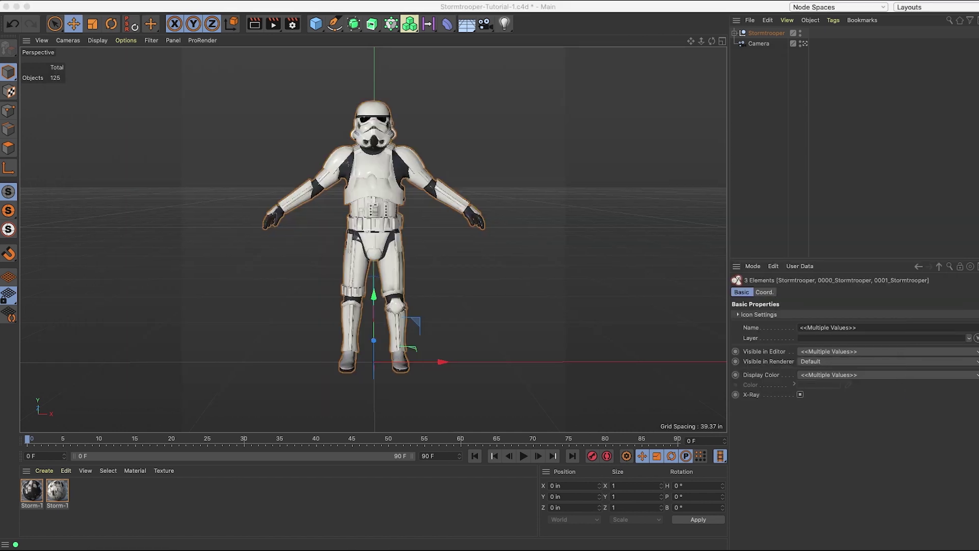
pyautogui.moveTo(564, 176); pyautogui.dragTo(578, 154)
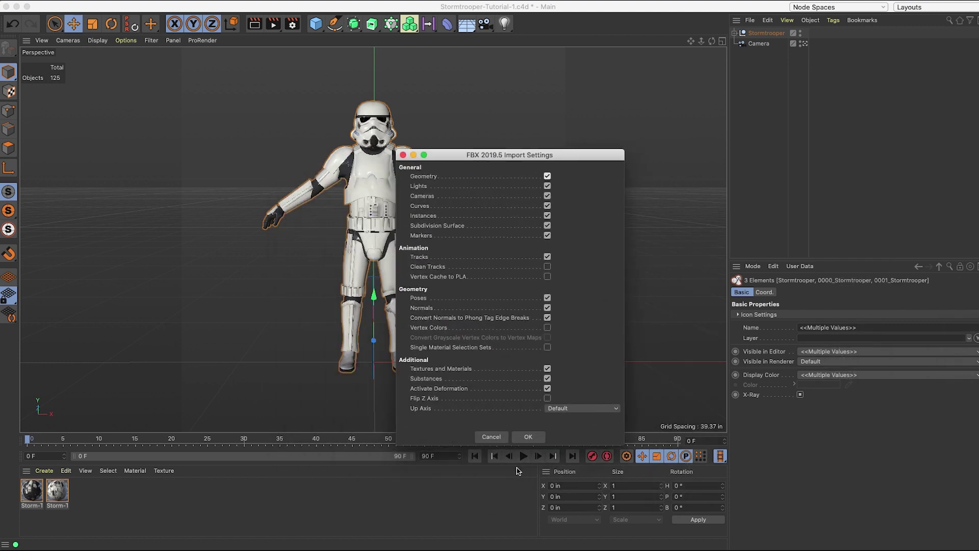
pyautogui.click(541, 438)
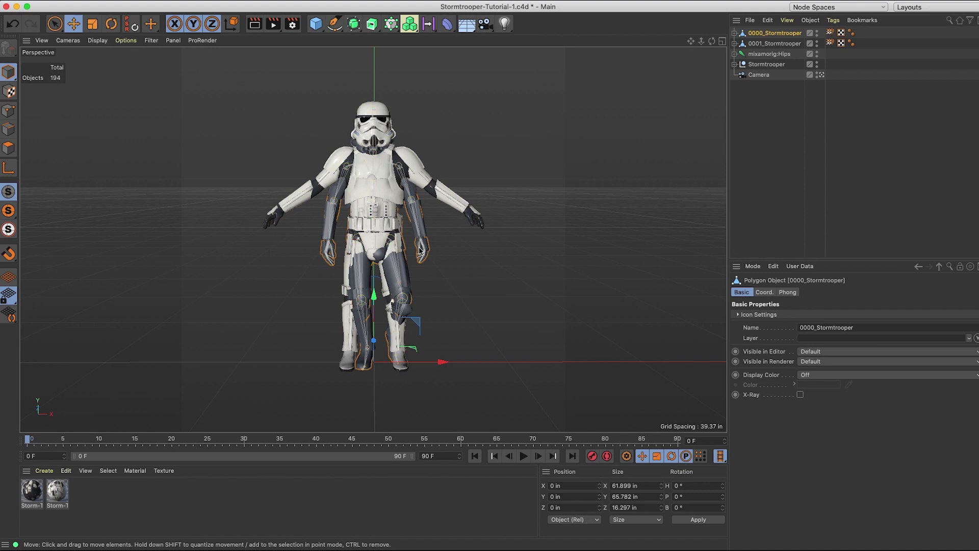
# Group the imported 0000_Stormtrooper, 0001_Stormtrooper and mixamorig:Hips objects under a null named Animated-ST
pyautogui.click(779, 110)
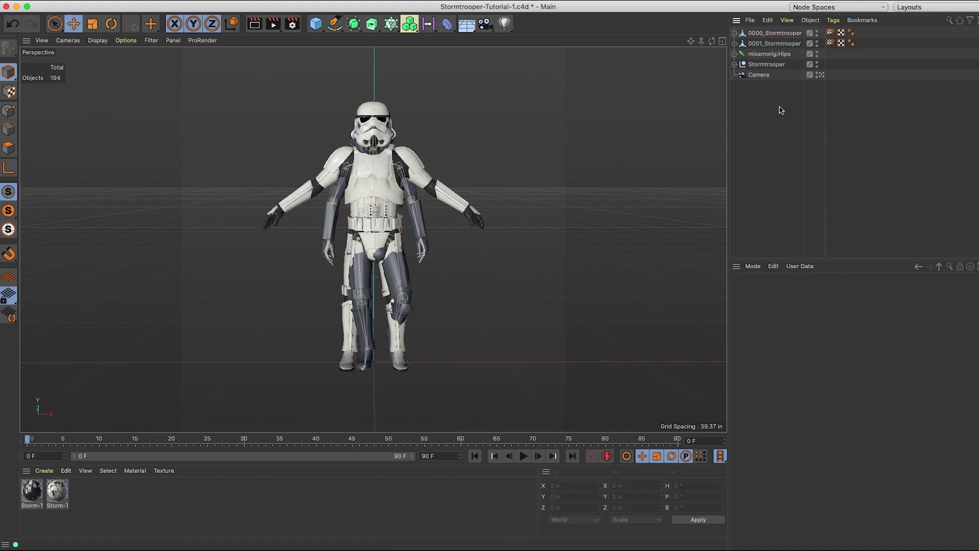
pyautogui.click(774, 55)
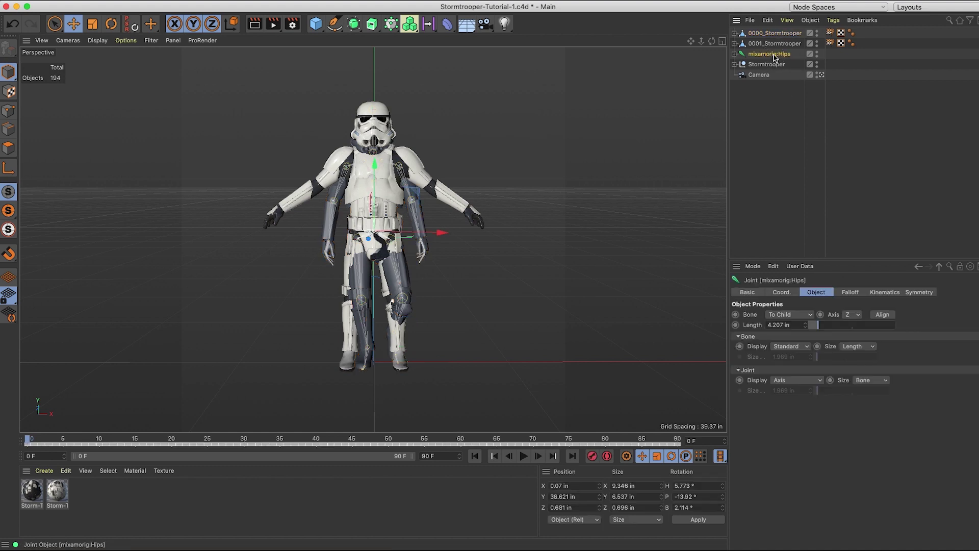
pyautogui.keyDown('shift'); pyautogui.click(786, 33); pyautogui.keyUp('shift')
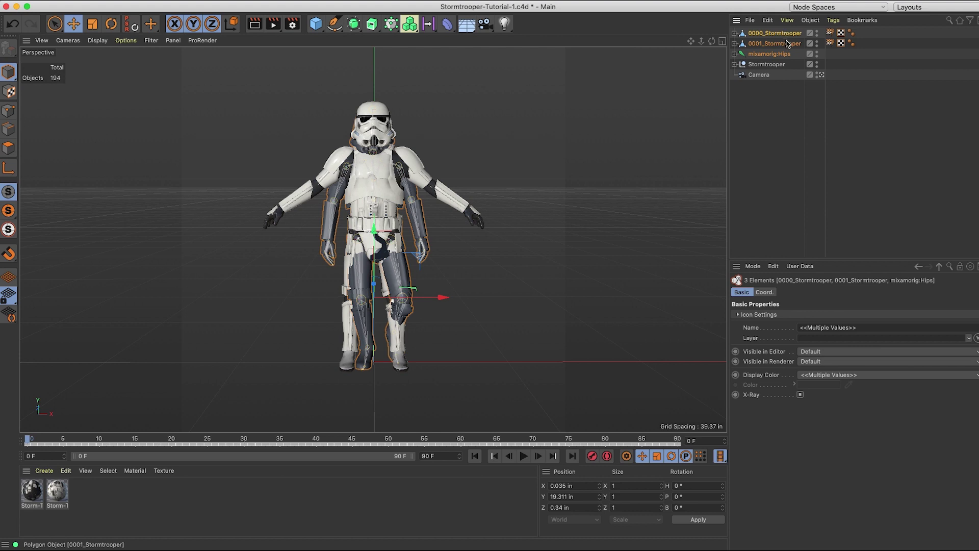
pyautogui.hotkey('alt', 'g')
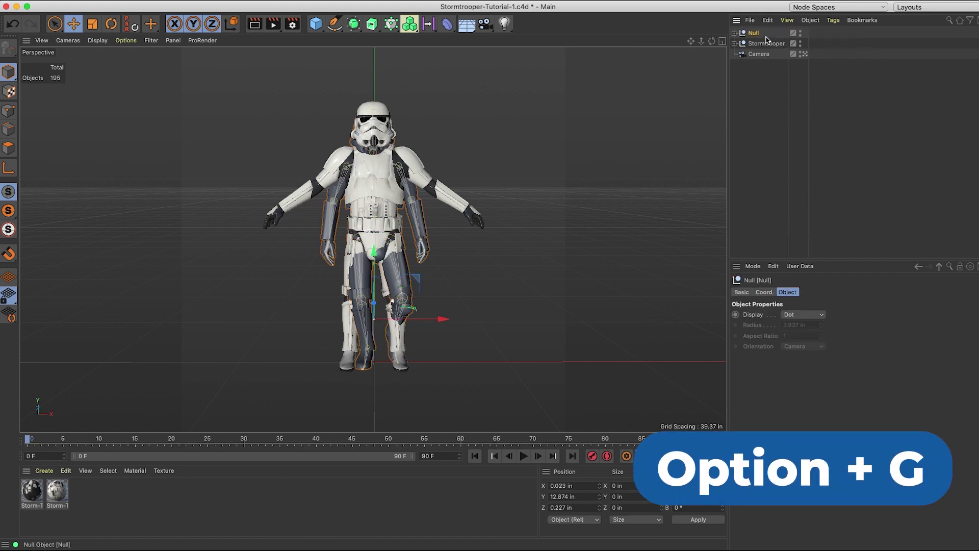
pyautogui.doubleClick(757, 33)
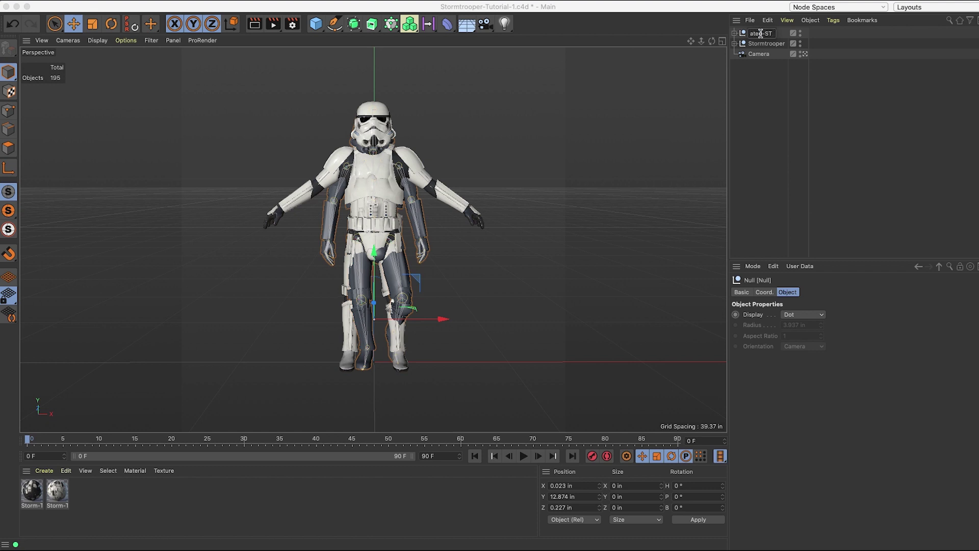
pyautogui.write('Animated-ST')
pyautogui.press('Return')
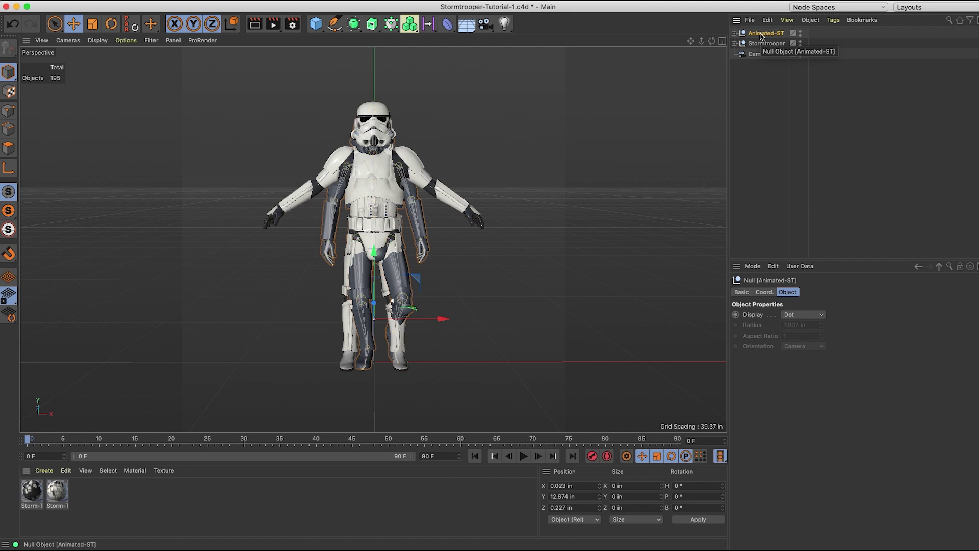
# Hide the original Stormtrooper group in the editor and renderer, and play the imported walking animation
pyautogui.click(734, 188)
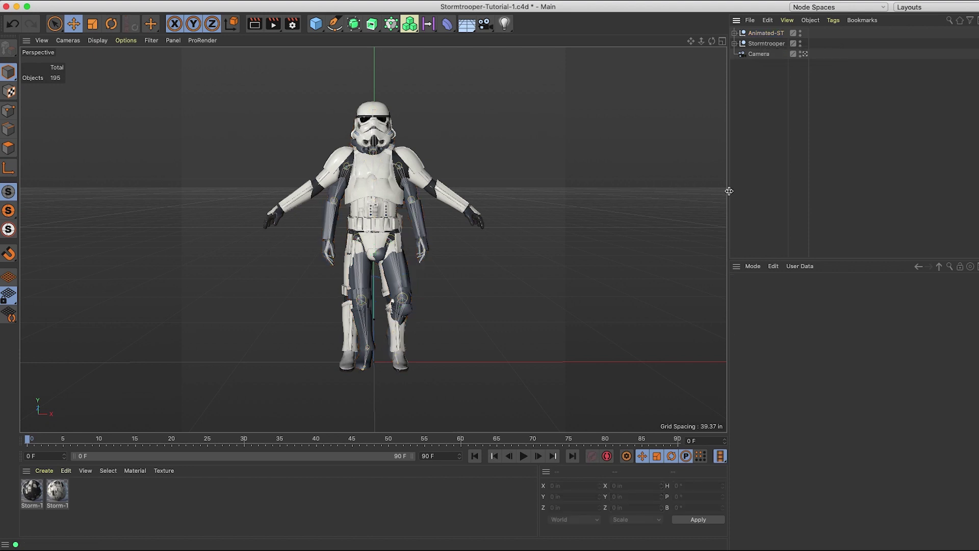
pyautogui.click(800, 45)
pyautogui.click(527, 458)
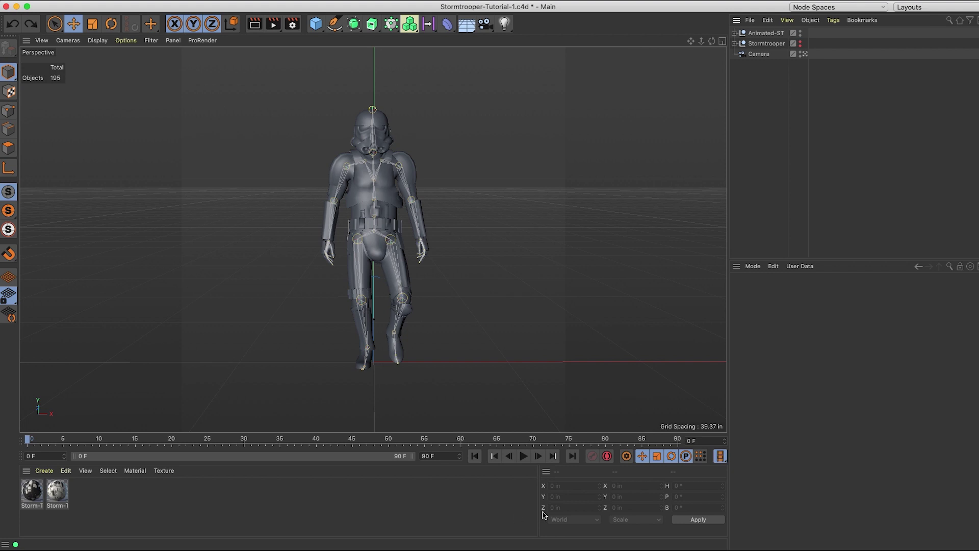
# Expand both stormtrooper groups and copy the Storm-Trooper-Black material tag from the original 0000_Stormtrooper to its counterpart in Animated-ST
pyautogui.click(735, 44)
pyautogui.click(735, 32)
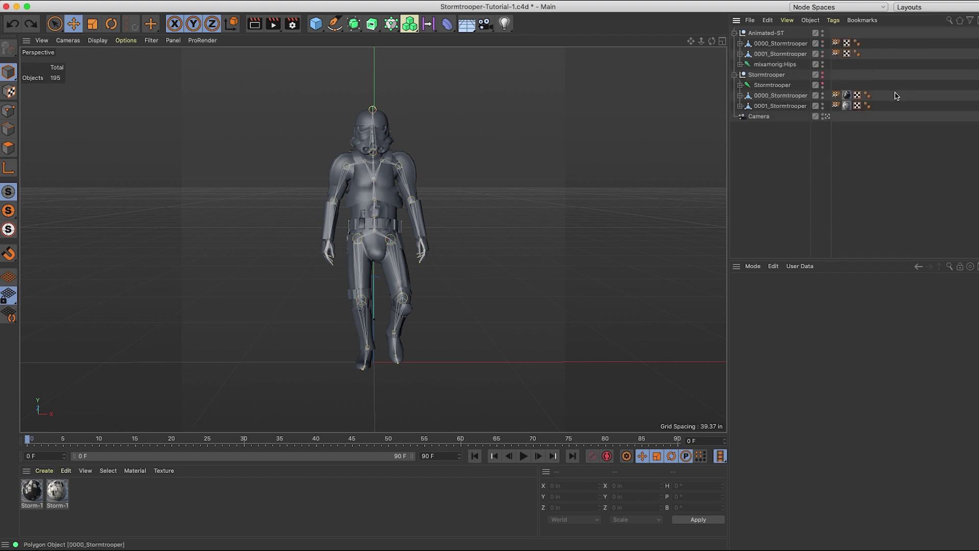
pyautogui.keyDown('super'); pyautogui.click(847, 96); pyautogui.keyUp('super')
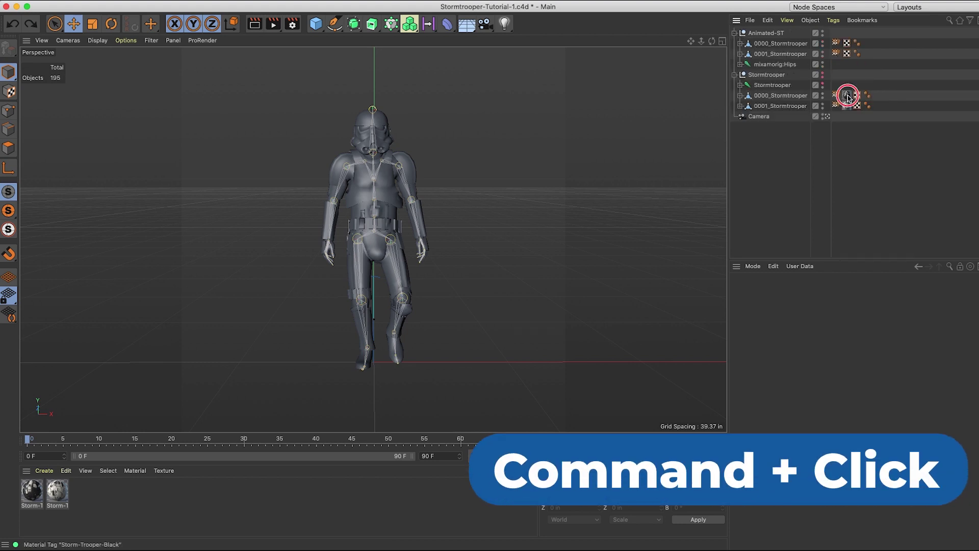
pyautogui.keyDown('super'); pyautogui.moveTo(847, 95); pyautogui.dragTo(869, 45); pyautogui.keyUp('super')
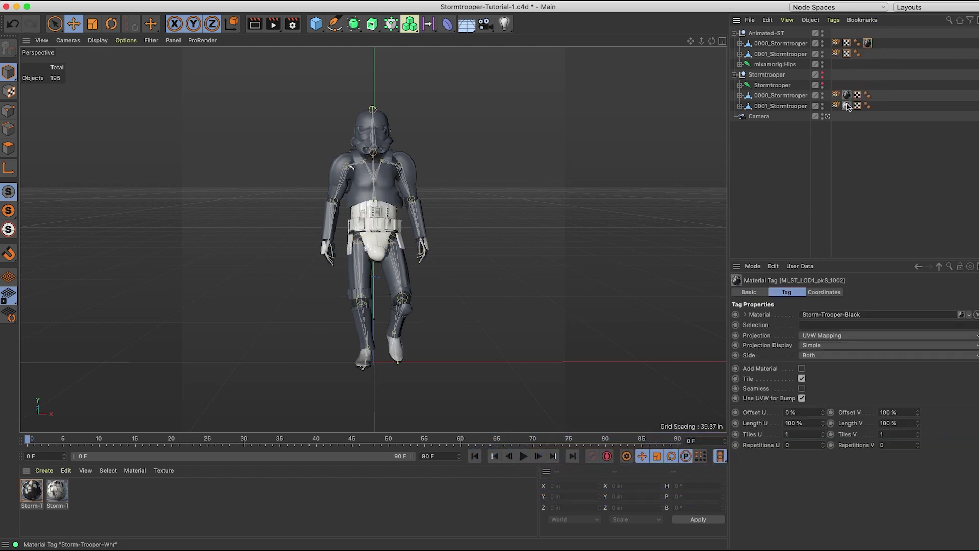
# Copy the Storm-Trooper-Whr material tag from the original 0001_Stormtrooper to its counterpart in Animated-ST
pyautogui.keyDown('super'); pyautogui.moveTo(848, 106); pyautogui.dragTo(868, 56); pyautogui.keyUp('super')
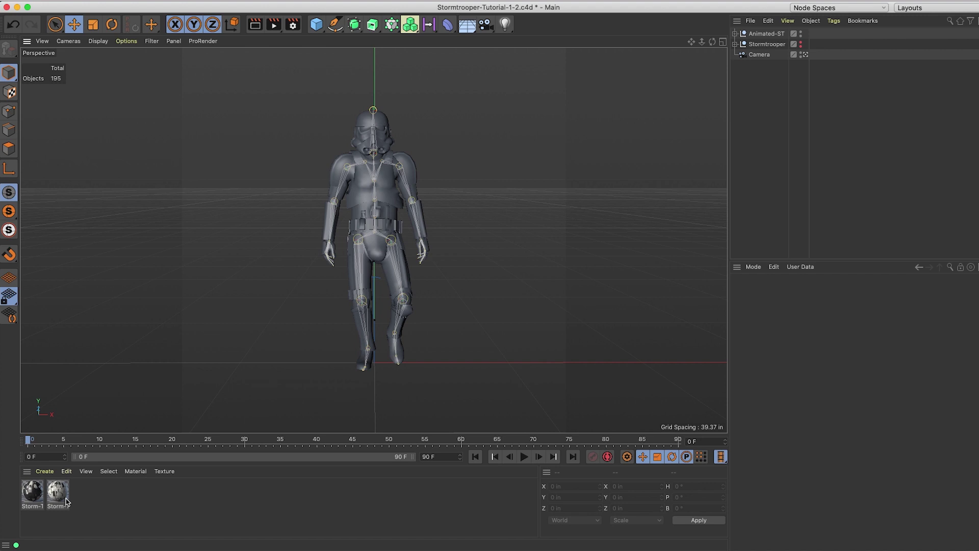
# Switch the workspace to the Arnold (User) layout
pyautogui.click(971, 11)
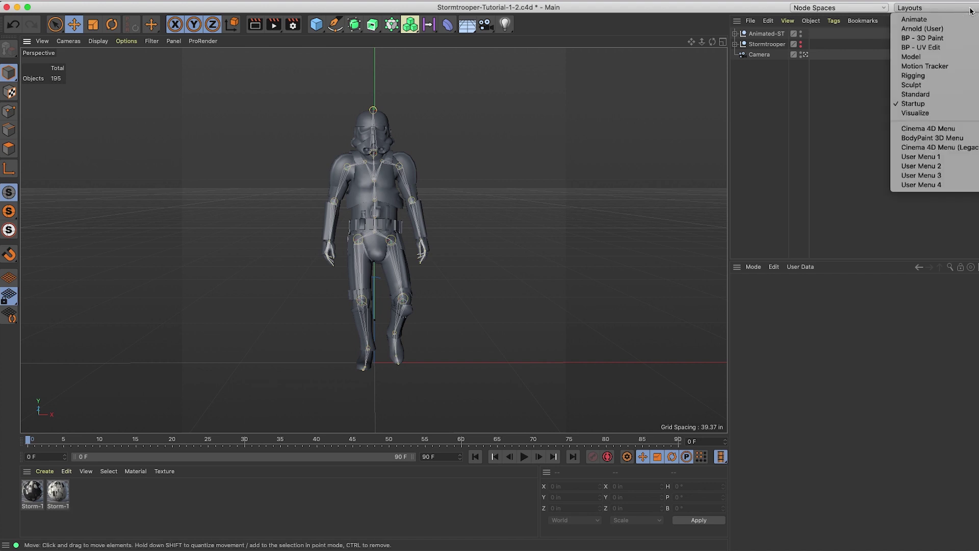
pyautogui.click(907, 29)
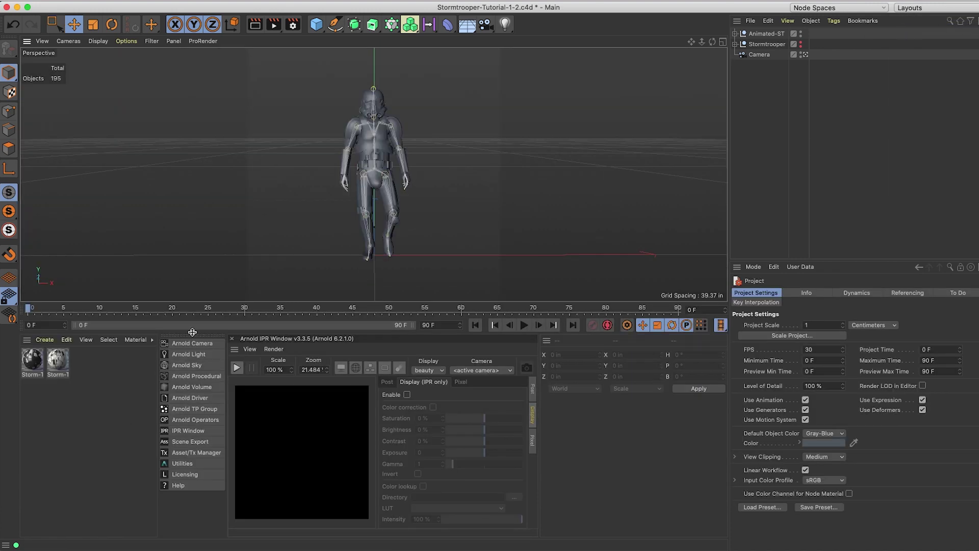
pyautogui.click(662, 1)
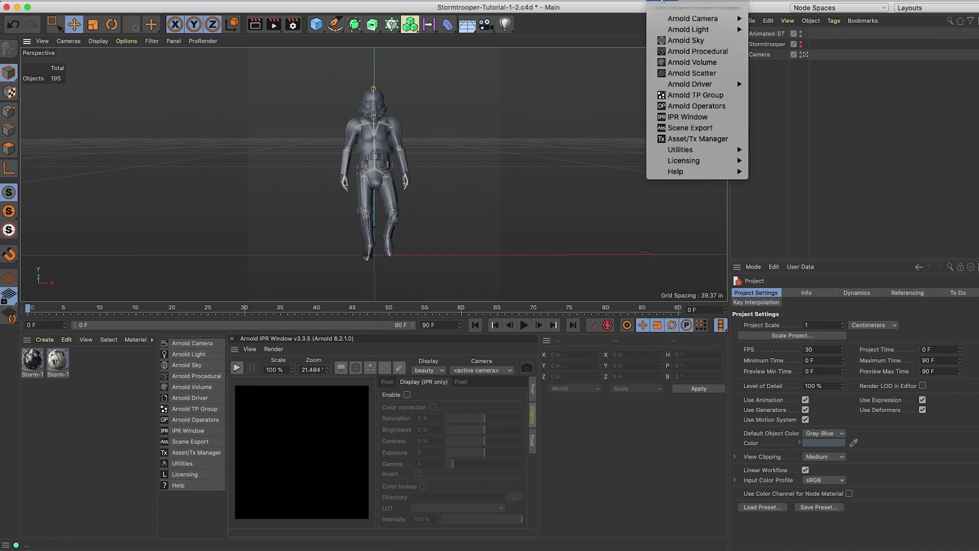
pyautogui.click(662, 0)
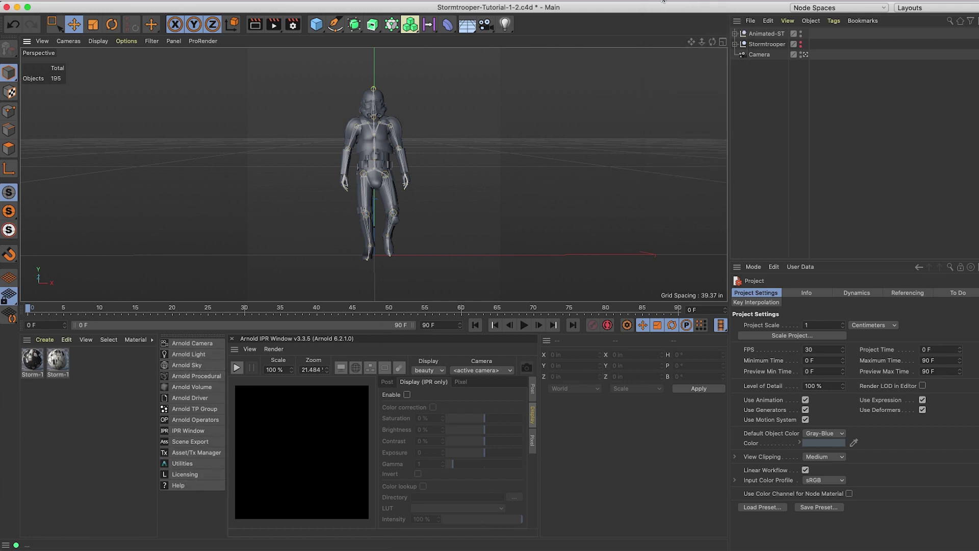
# Convert the Storm-Trooper-Black material to an Arnold material and rename the copy A-Storm-Trooper-Black
pyautogui.click(34, 360)
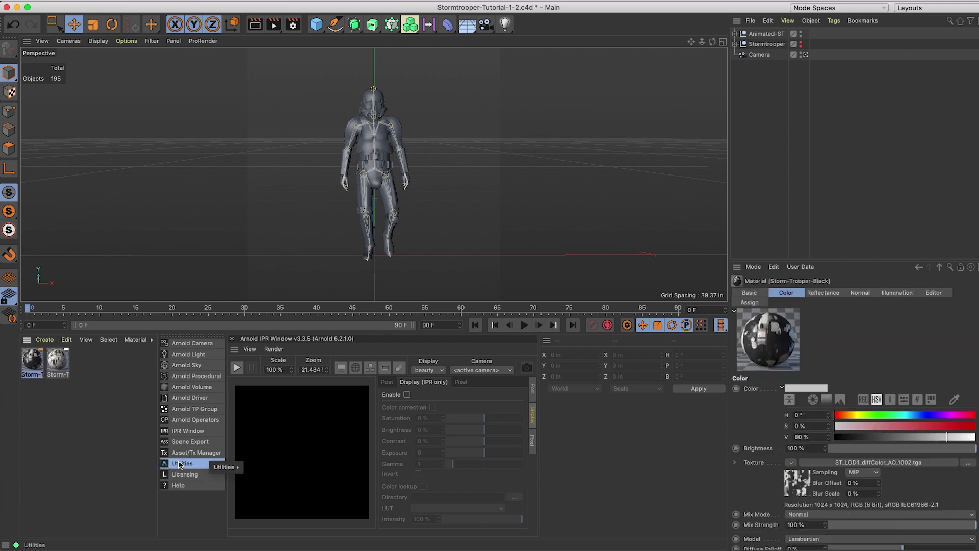
pyautogui.moveTo(225, 467)
pyautogui.moveTo(267, 468)
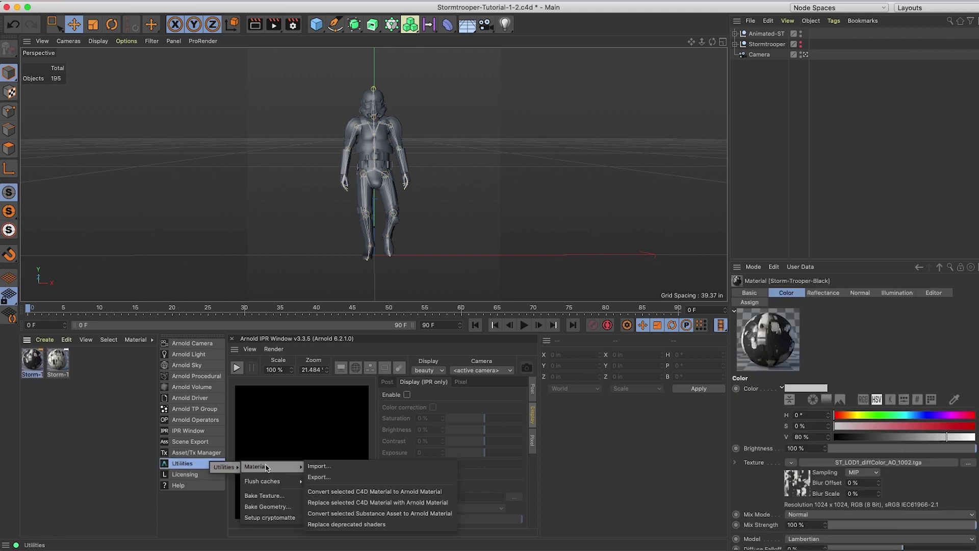
pyautogui.click(352, 493)
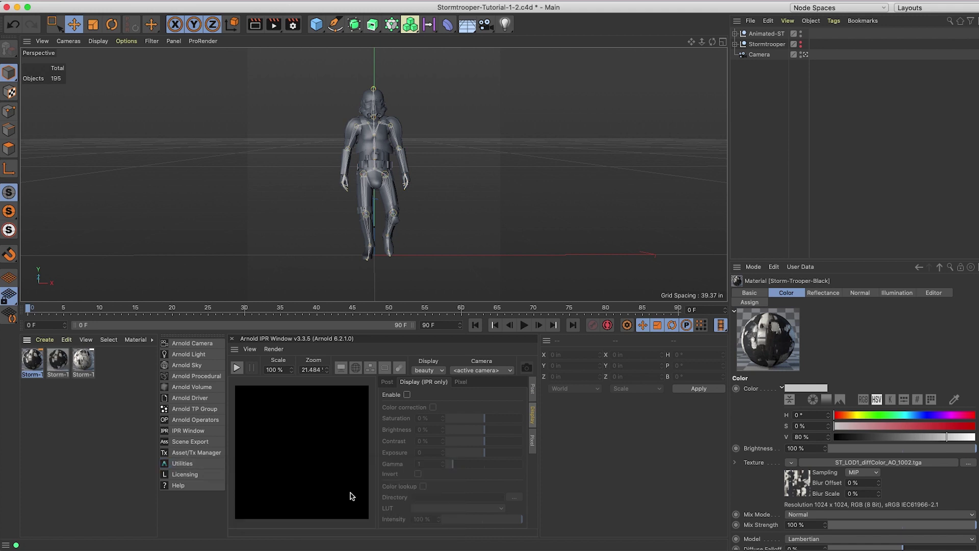
pyautogui.rightClick(63, 362)
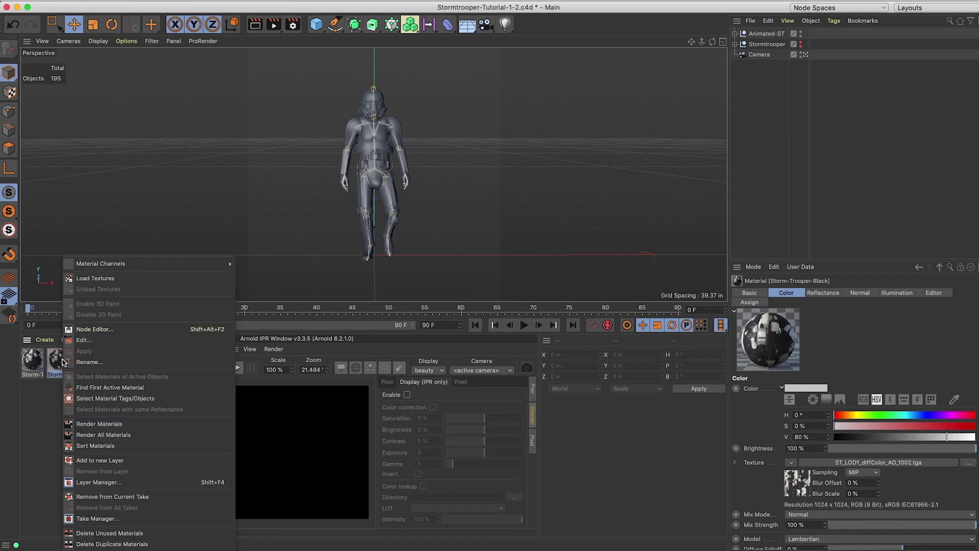
pyautogui.click(89, 364)
pyautogui.click(47, 363)
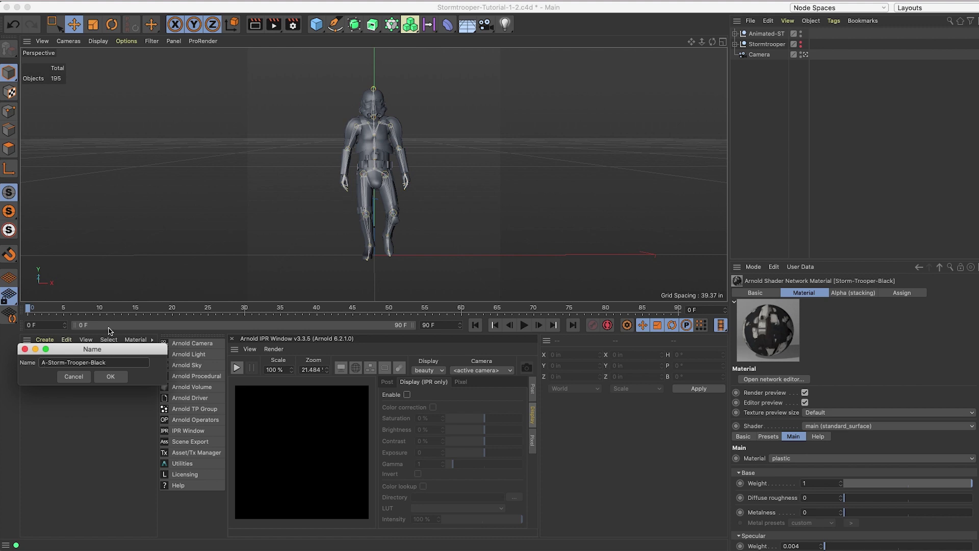
pyautogui.click(122, 378)
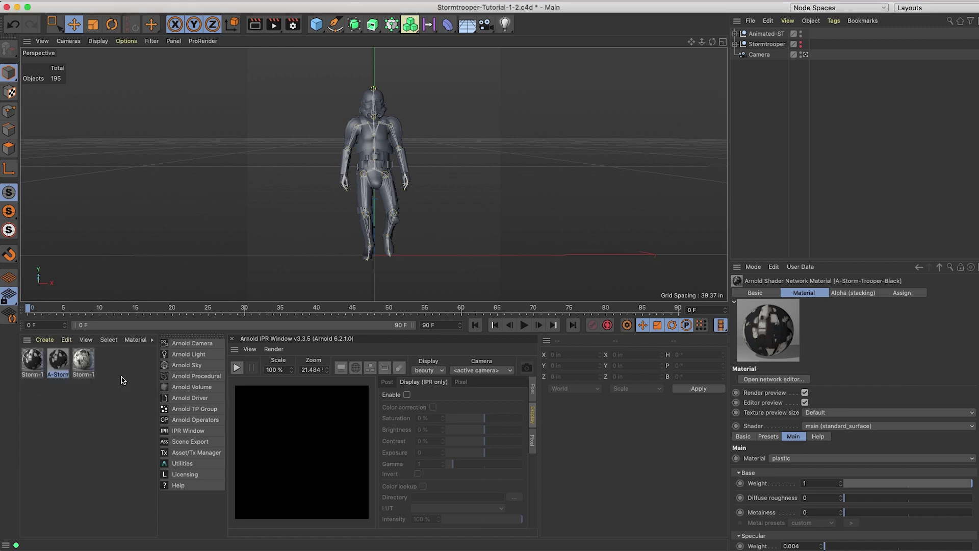
# Convert the Storm-Trooper-Whr material to an Arnold material and rename the copy A-Storm-Trooper-Whr
pyautogui.click(83, 362)
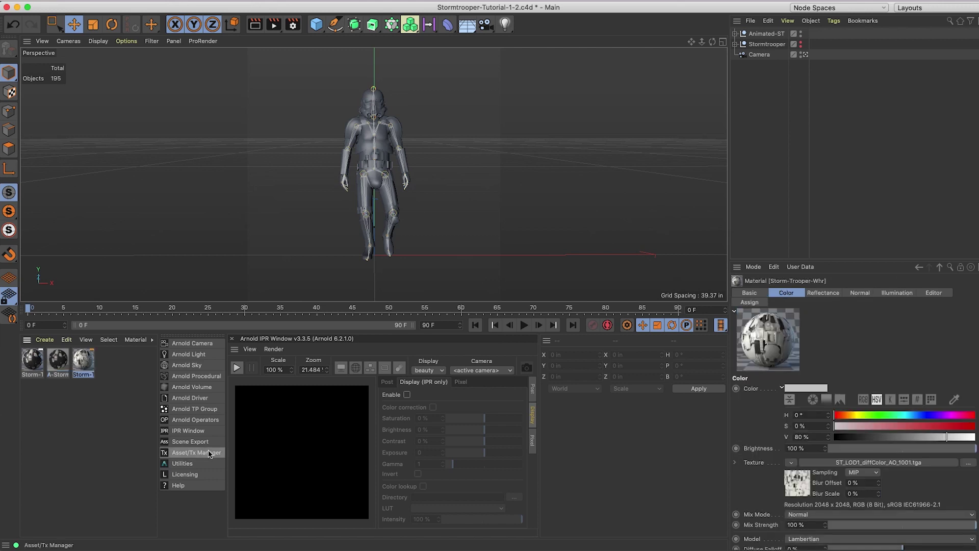
pyautogui.moveTo(223, 466)
pyautogui.moveTo(257, 469)
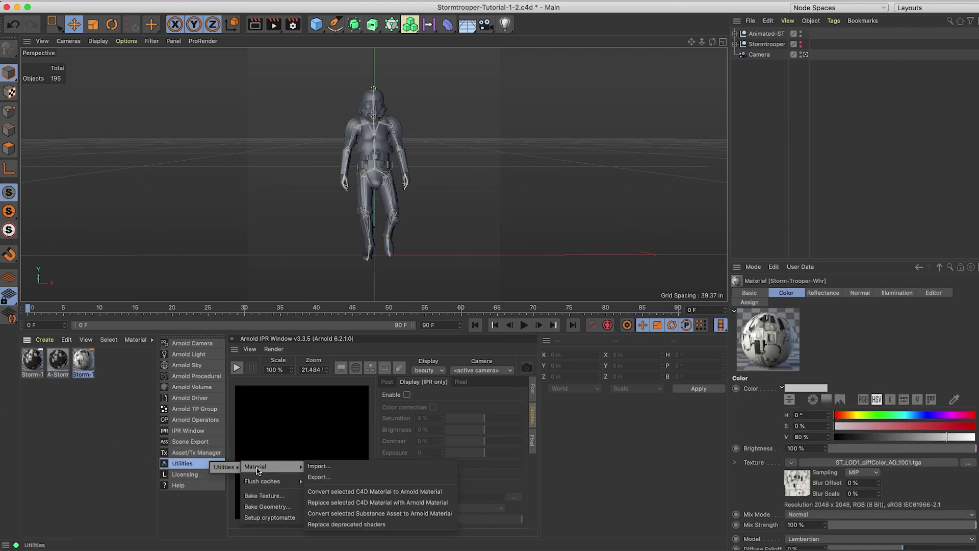
pyautogui.click(404, 493)
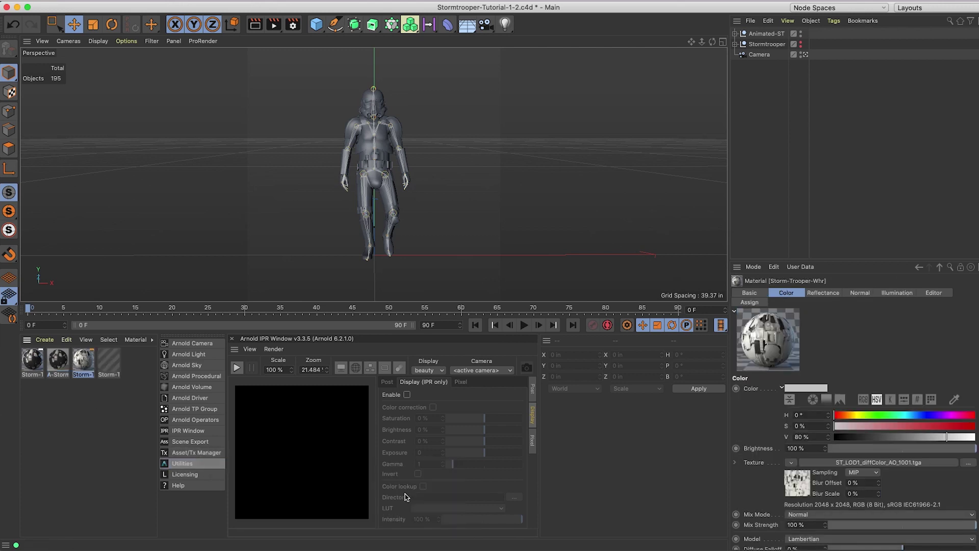
pyautogui.click(102, 358)
pyautogui.rightClick(104, 359)
pyautogui.click(104, 366)
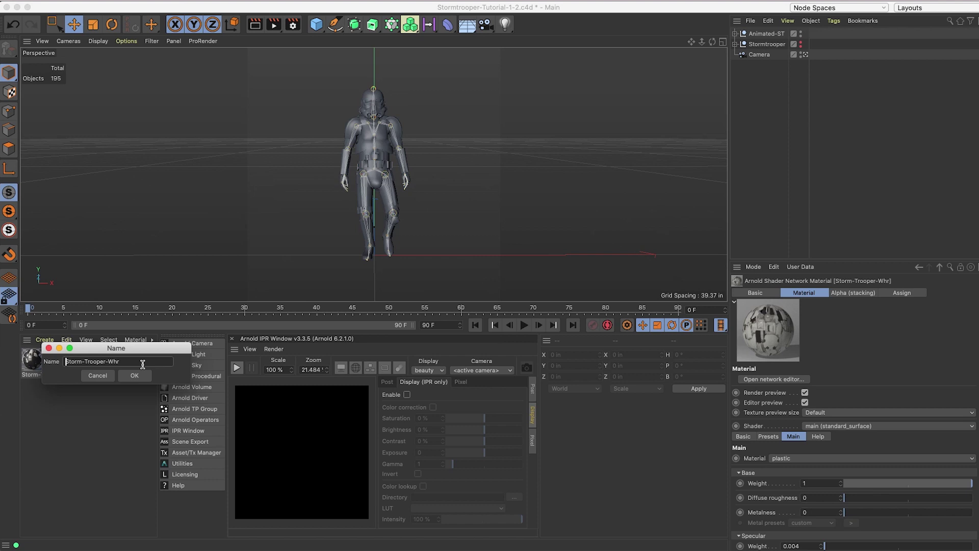
pyautogui.press('Return')
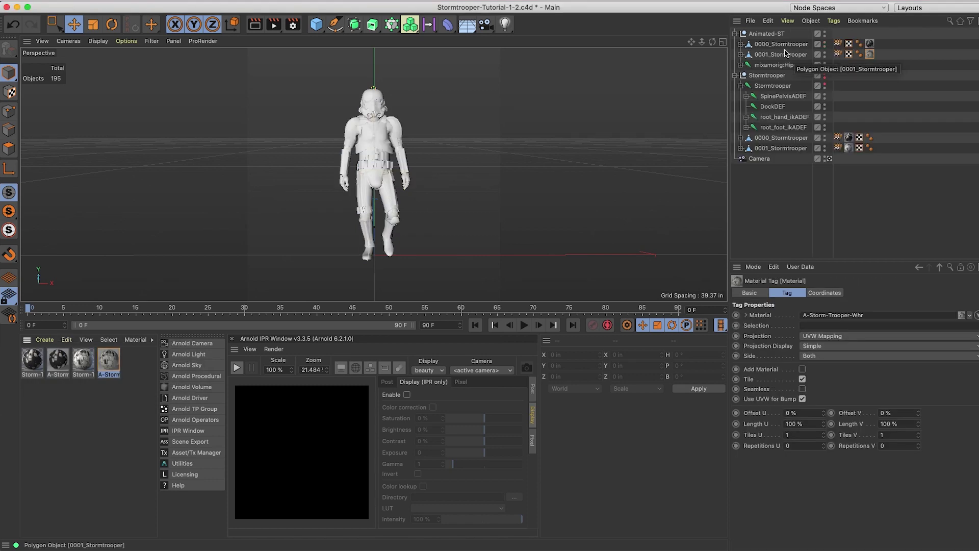
# Add an Arnold Sky to the scene and set the renderer to Arnold Renderer
pyautogui.click(202, 366)
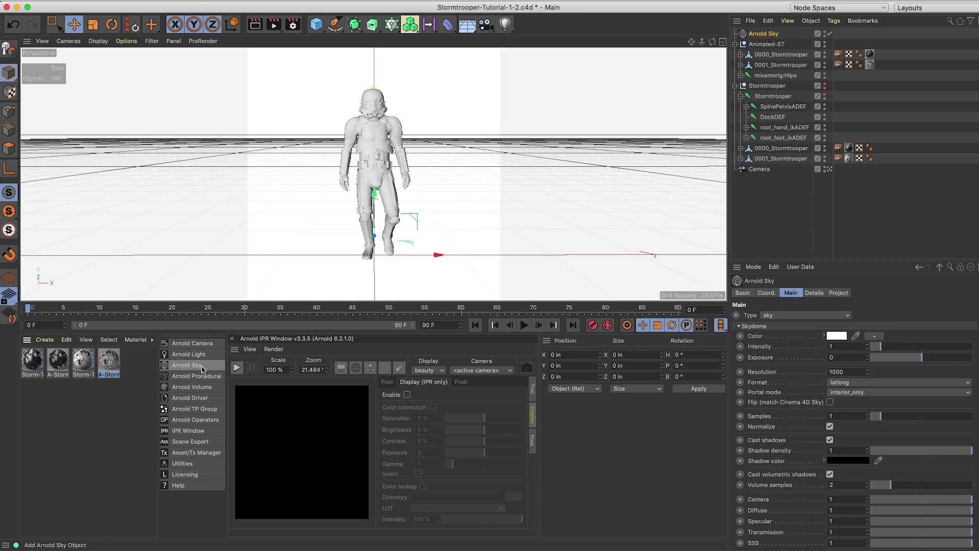
pyautogui.click(293, 24)
pyautogui.click(345, 44)
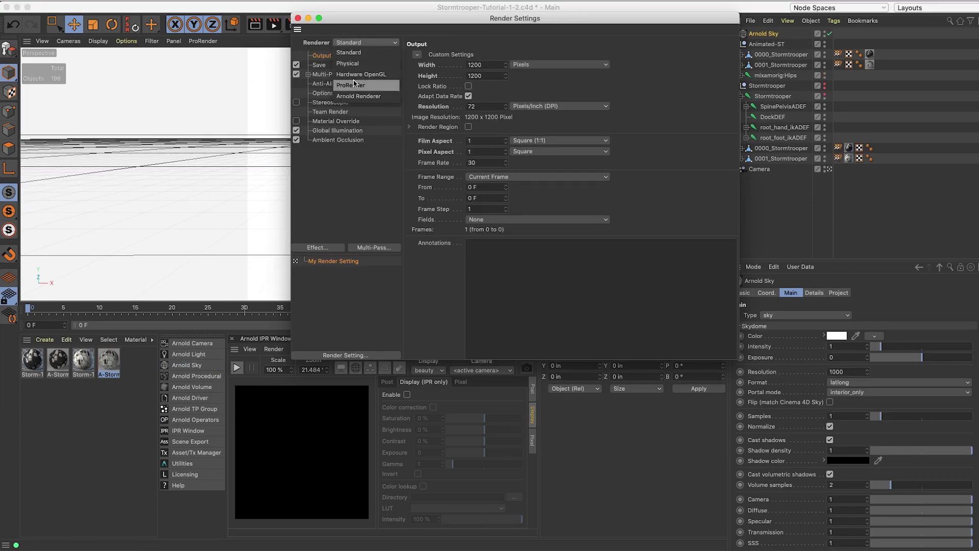
pyautogui.click(358, 97)
pyautogui.click(298, 18)
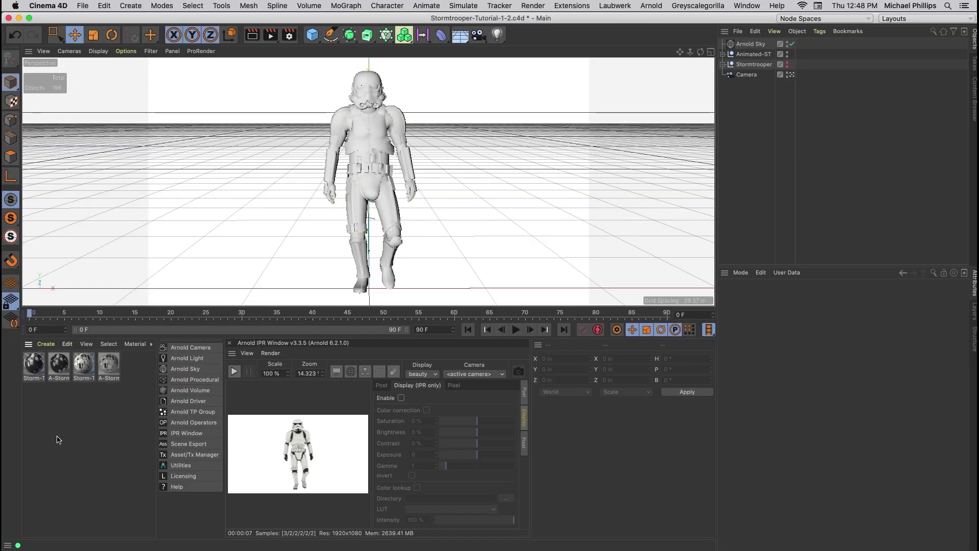
# Add a Background object and create a new material with Background.png as its color texture
pyautogui.moveTo(465, 38); pyautogui.dragTo(533, 121)
pyautogui.doubleClick(62, 410)
pyautogui.doubleClick(35, 364)
pyautogui.click(437, 188)
pyautogui.doubleClick(289, 104)
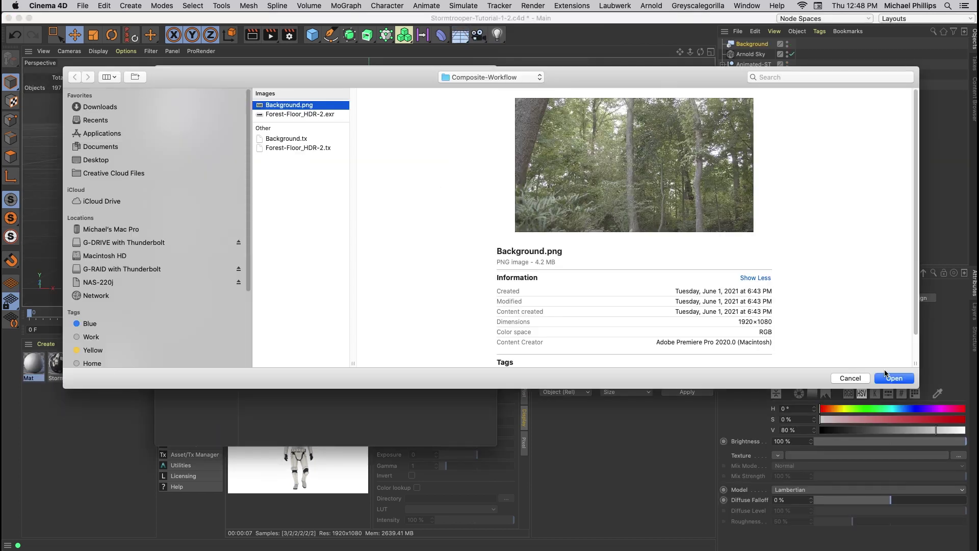
# Rename the new material Background and apply it to the Background object
pyautogui.click(31, 383)
pyautogui.doubleClick(31, 383)
pyautogui.press('BackSpace')
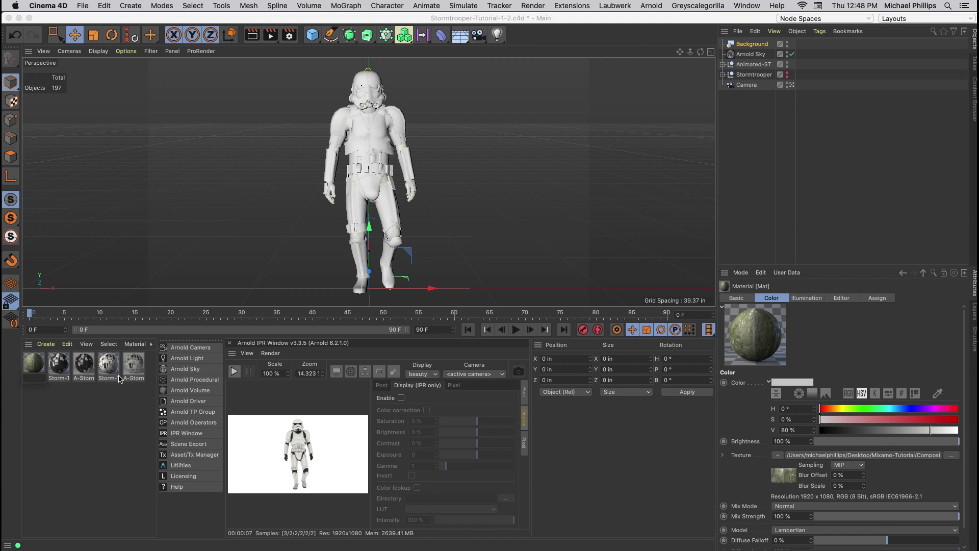
pyautogui.write('Background')
pyautogui.press('Return')
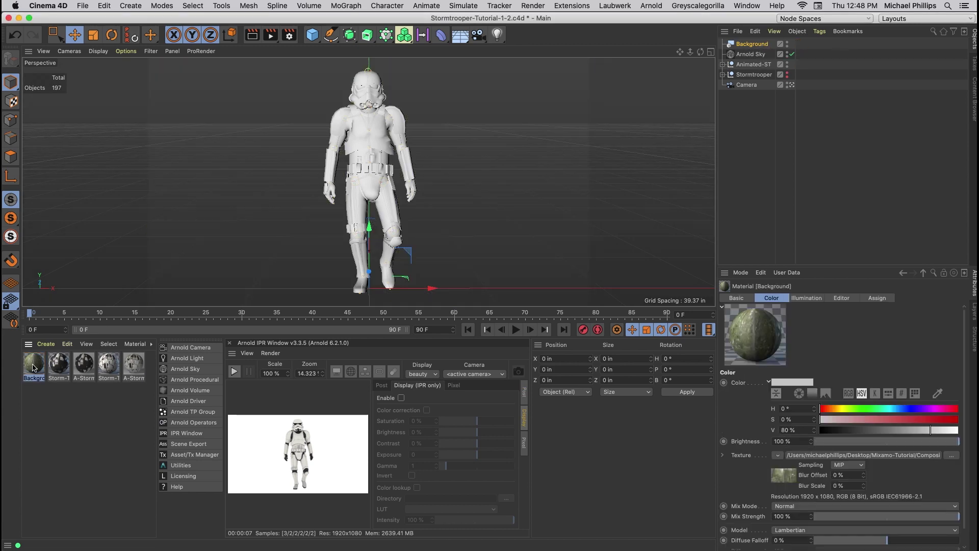
pyautogui.moveTo(33, 367); pyautogui.dragTo(754, 44)
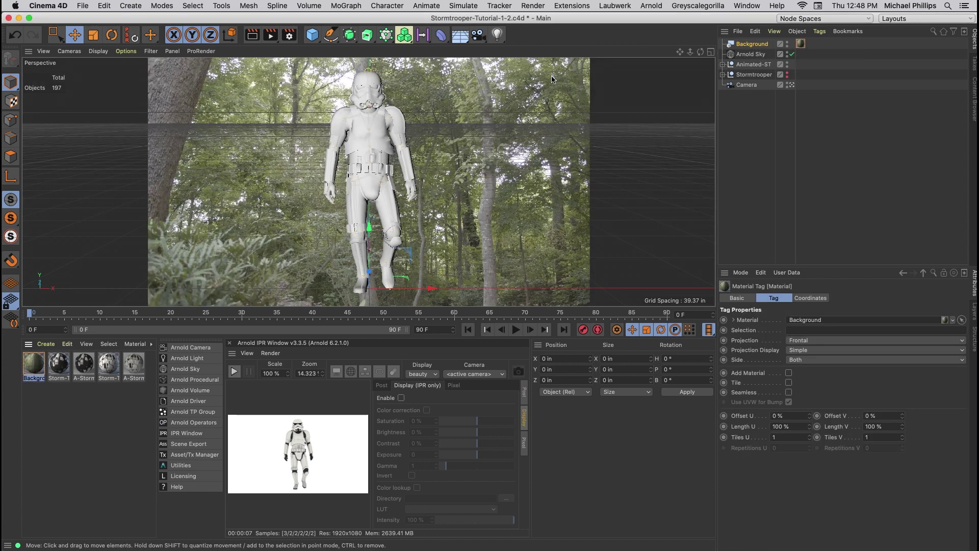
# Load Forest-Floor_HDR-2.exr as the color texture of the Arnold Sky
pyautogui.click(751, 54)
pyautogui.click(860, 341)
pyautogui.click(862, 349)
pyautogui.click(310, 116)
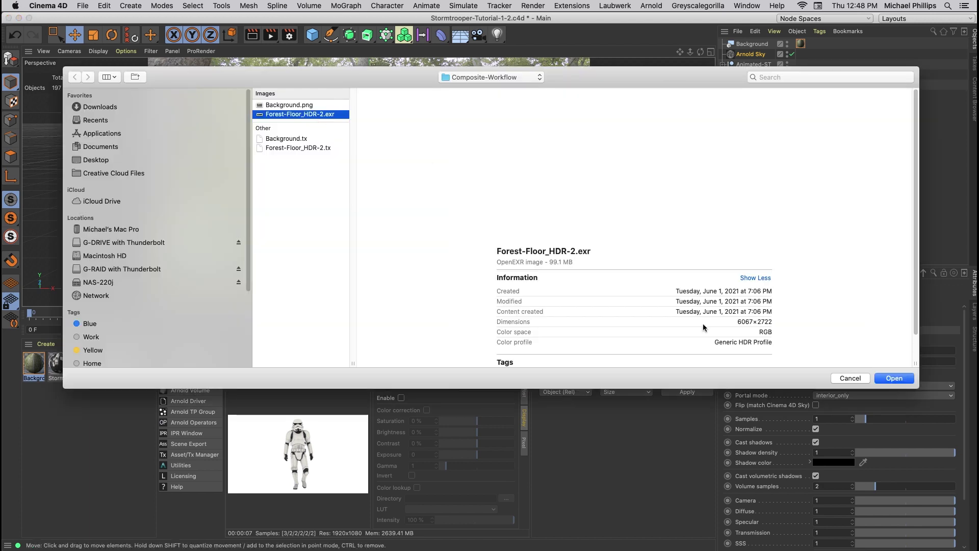
pyautogui.click(893, 378)
pyautogui.click(515, 189)
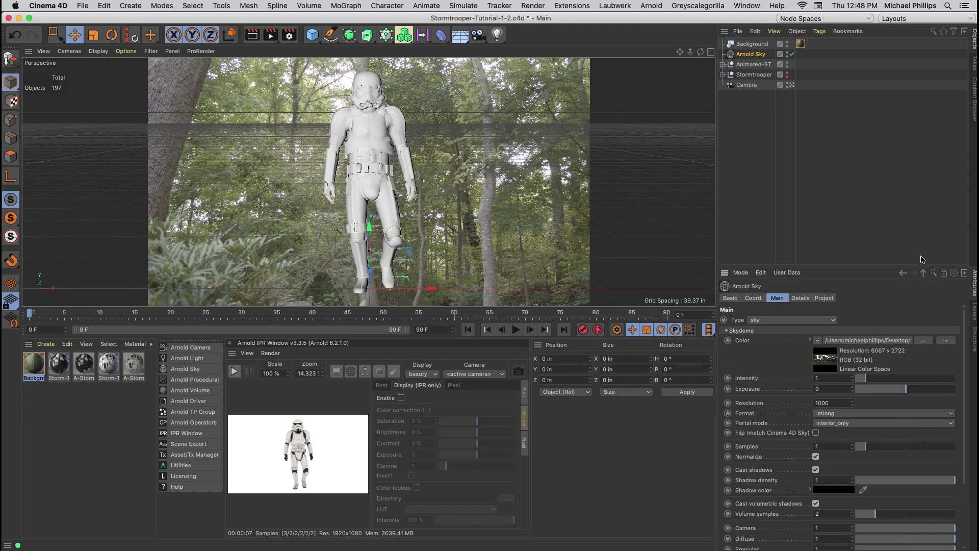
# Rotate the Animated-ST group to about H 62°, P -7°, B 20° so the stormtrooper walks across the forest backdrop
pyautogui.click(752, 76)
pyautogui.click(766, 66)
pyautogui.moveTo(369, 191); pyautogui.dragTo(369, 231)
pyautogui.press('r')
pyautogui.moveTo(357, 303); pyautogui.dragTo(392, 300)
pyautogui.moveTo(354, 273); pyautogui.dragTo(363, 259)
# Move Animated-ST to the left part of the forest backdrop, about X -92, Y 5, Z -7 in, and preview the walk
pyautogui.press('e')
pyautogui.middleClick(387, 224)
pyautogui.moveTo(520, 100); pyautogui.dragTo(488, 91)
pyautogui.moveTo(533, 74); pyautogui.dragTo(498, 101)
pyautogui.press('F1')
pyautogui.click(516, 330)
pyautogui.click(517, 333)
pyautogui.middleClick(510, 204)
pyautogui.press('F1')
pyautogui.click(517, 331)
pyautogui.click(517, 332)
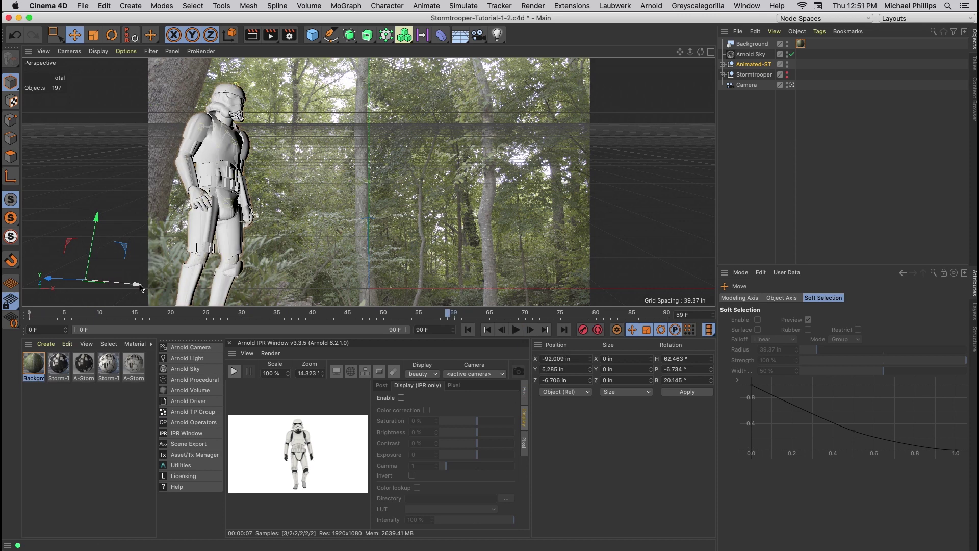
# Shift Animated-ST along its red axis to about X -84 in and preview the walk
pyautogui.moveTo(138, 284); pyautogui.dragTo(161, 287)
pyautogui.click(516, 332)
pyautogui.click(516, 331)
# Hide the Background object in the editor and renderer
pyautogui.press('super+Tab')
pyautogui.click(817, 78)
pyautogui.keyDown('alt'); pyautogui.doubleClick(787, 45); pyautogui.keyUp('alt')
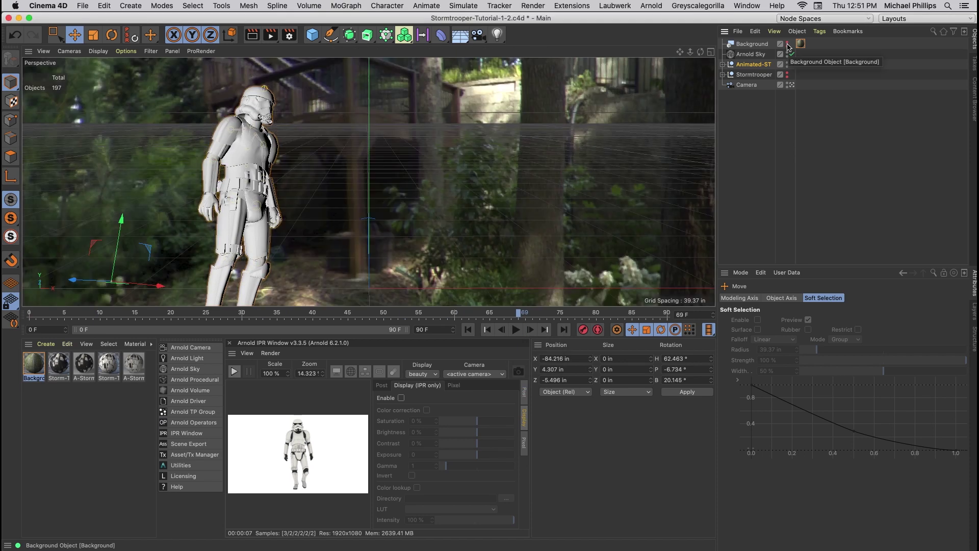
# Set the Arnold Sky's Camera contribution to 0, play the animation and return to frame 0
pyautogui.click(751, 54)
pyautogui.moveTo(954, 528); pyautogui.dragTo(856, 528)
pyautogui.click(515, 332)
pyautogui.click(515, 331)
pyautogui.click(468, 330)
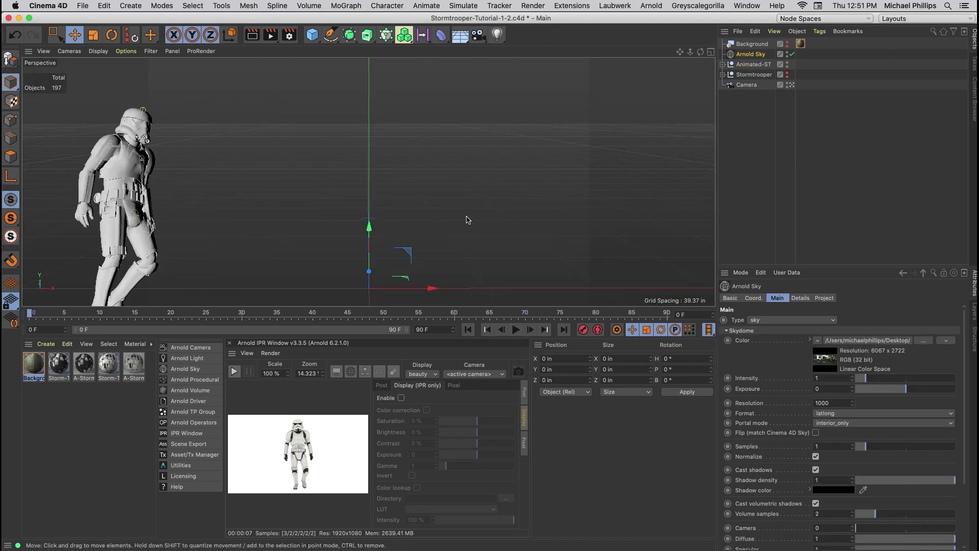
# Turn off saving of the multi-pass image in the render settings
pyautogui.press('super+b')
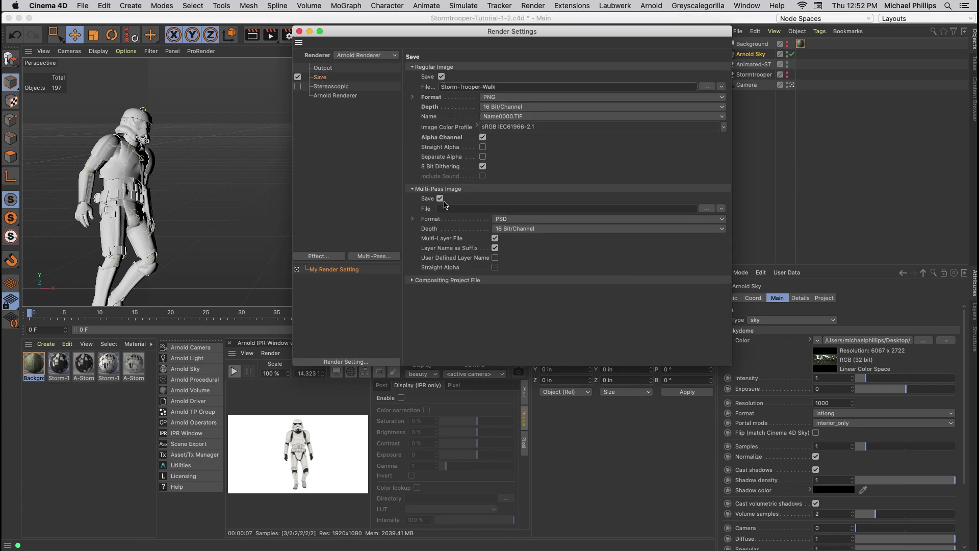
pyautogui.click(440, 198)
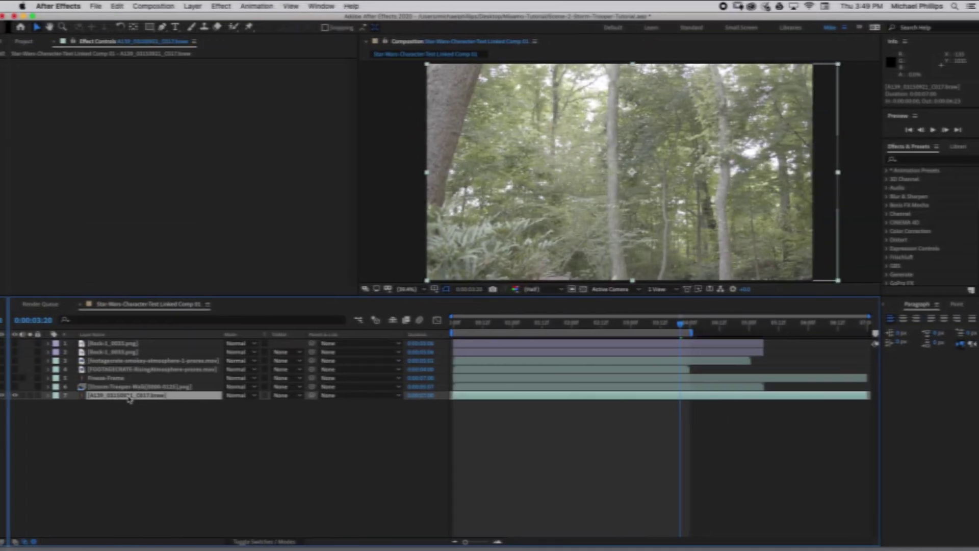
# Select the Strorm-Trooper-Walk[0000-0125].png layer in the After Effects composition and make it visible
pyautogui.click(120, 389)
pyautogui.click(8, 386)
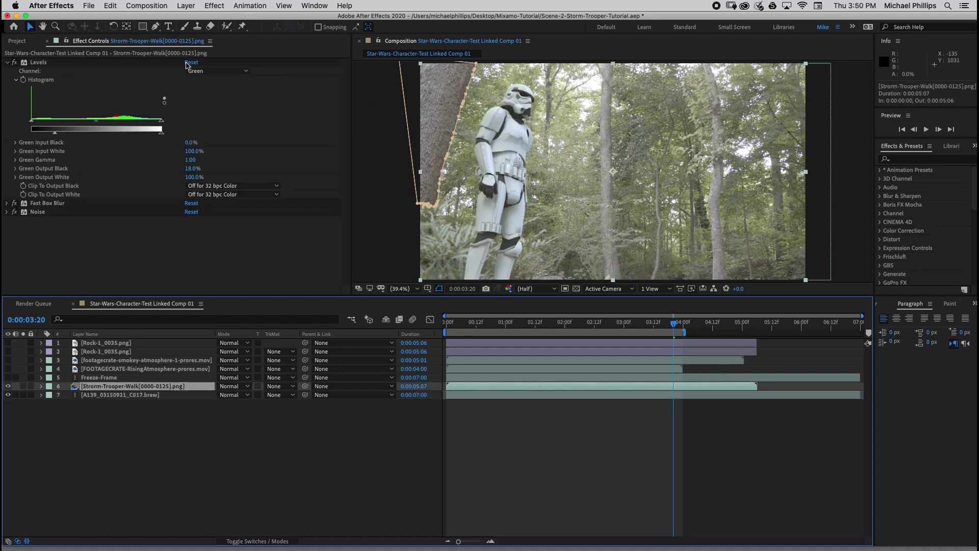
# Examine the RGB, Red, Green and Blue channels of the stormtrooper layer's Levels effect, testing the red output black
pyautogui.click(207, 71)
pyautogui.click(205, 81)
pyautogui.click(207, 71)
pyautogui.click(202, 91)
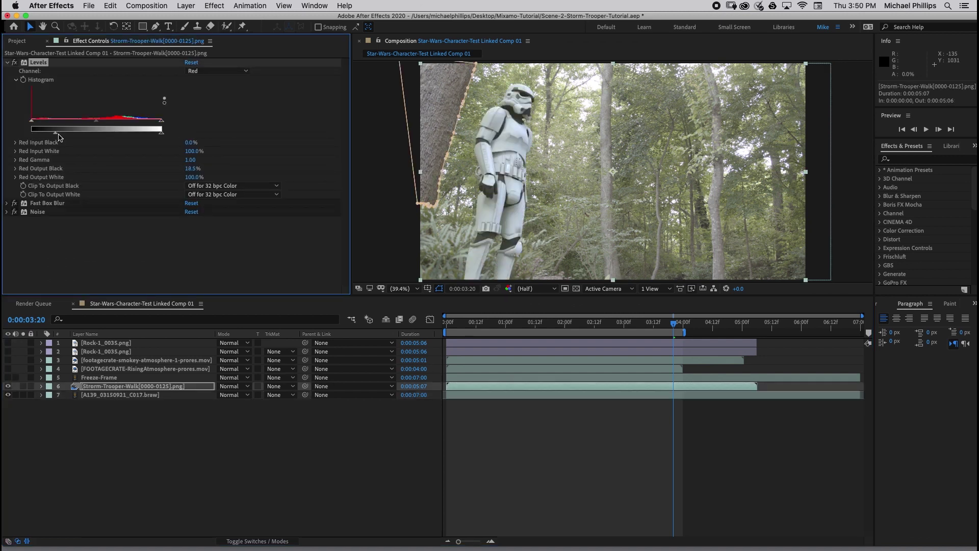
pyautogui.moveTo(94, 136); pyautogui.dragTo(57, 135)
pyautogui.click(206, 71)
pyautogui.click(204, 100)
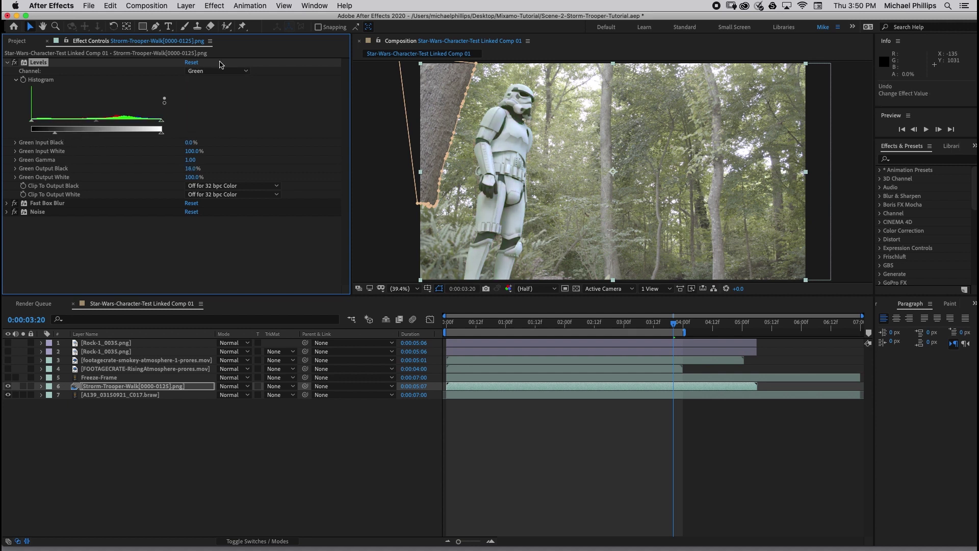
pyautogui.click(218, 71)
pyautogui.click(206, 110)
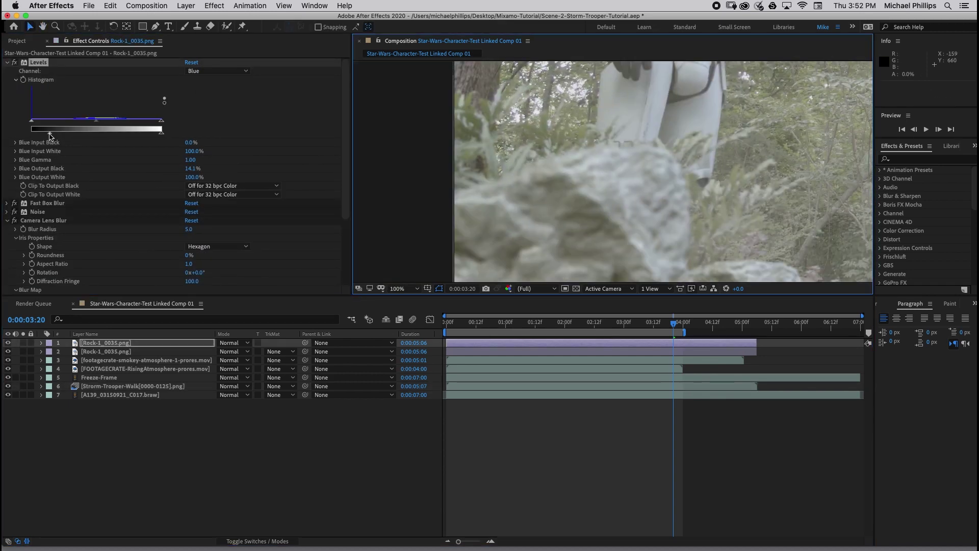
# Examine the Green and Blue channels of the Levels effect on the top Rock-1_0035.png layer
pyautogui.moveTo(50, 134)
pyautogui.mouseDown()
pyautogui.moveTo(113, 133)
pyautogui.moveTo(50, 133)
pyautogui.mouseUp()
pyautogui.click(205, 71)
pyautogui.click(205, 100)
pyautogui.click(198, 71)
pyautogui.click(198, 110)
# Examine the Fast Box Blur, Noise and Camera Lens Blur settings on the top rock layer, undoing any test changes
pyautogui.click(7, 203)
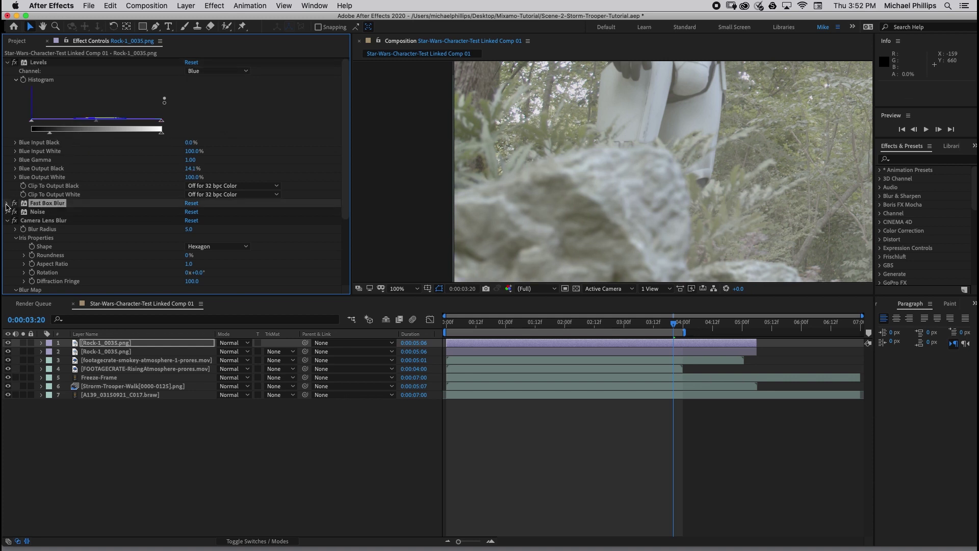
pyautogui.moveTo(188, 211); pyautogui.dragTo(189, 211)
pyautogui.press('super+z')
pyautogui.scroll(-3, 188, 213)
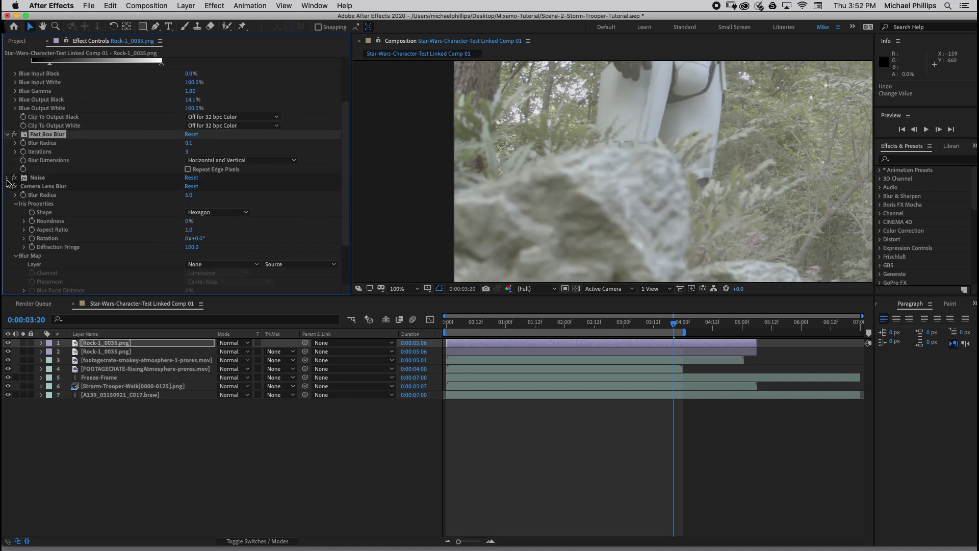
pyautogui.click(7, 179)
pyautogui.scroll(-3, 153, 158)
pyautogui.moveTo(191, 133)
pyautogui.mouseDown()
pyautogui.moveTo(214, 134)
pyautogui.moveTo(189, 138)
pyautogui.mouseUp()
pyautogui.press('super+z')
pyautogui.scroll(-3, 192, 137)
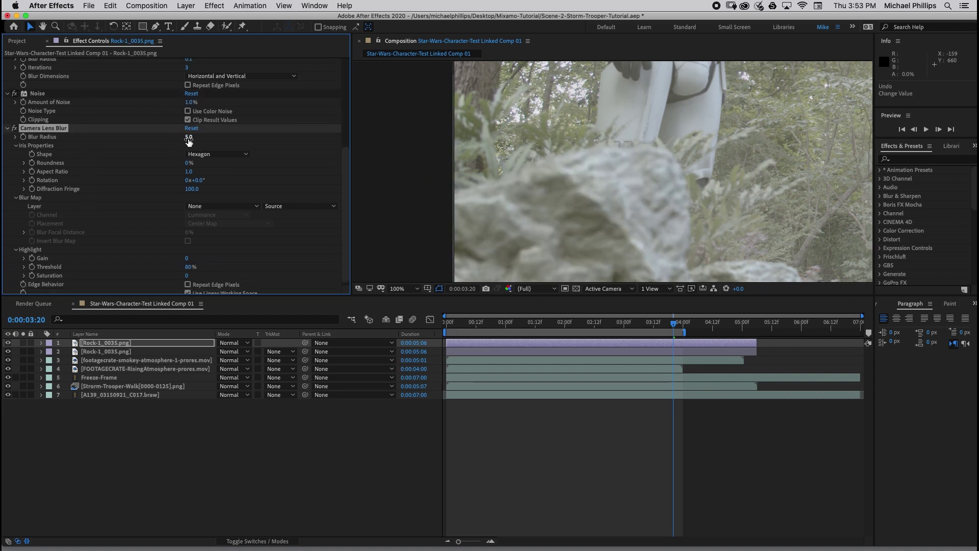
# Collapse the Camera Lens Blur and Levels effects and fit the whole composition in the viewer
pyautogui.click(7, 128)
pyautogui.click(7, 62)
pyautogui.click(404, 289)
pyautogui.click(408, 199)
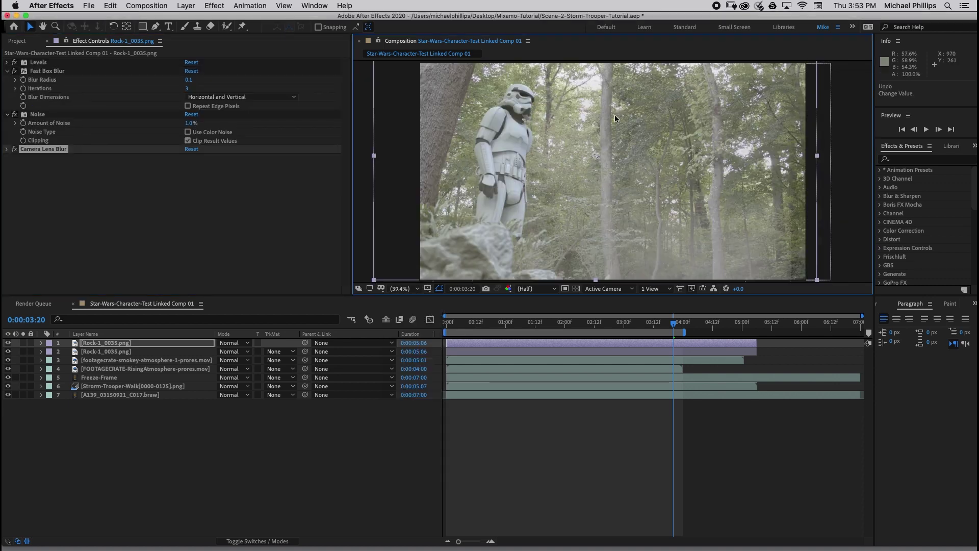